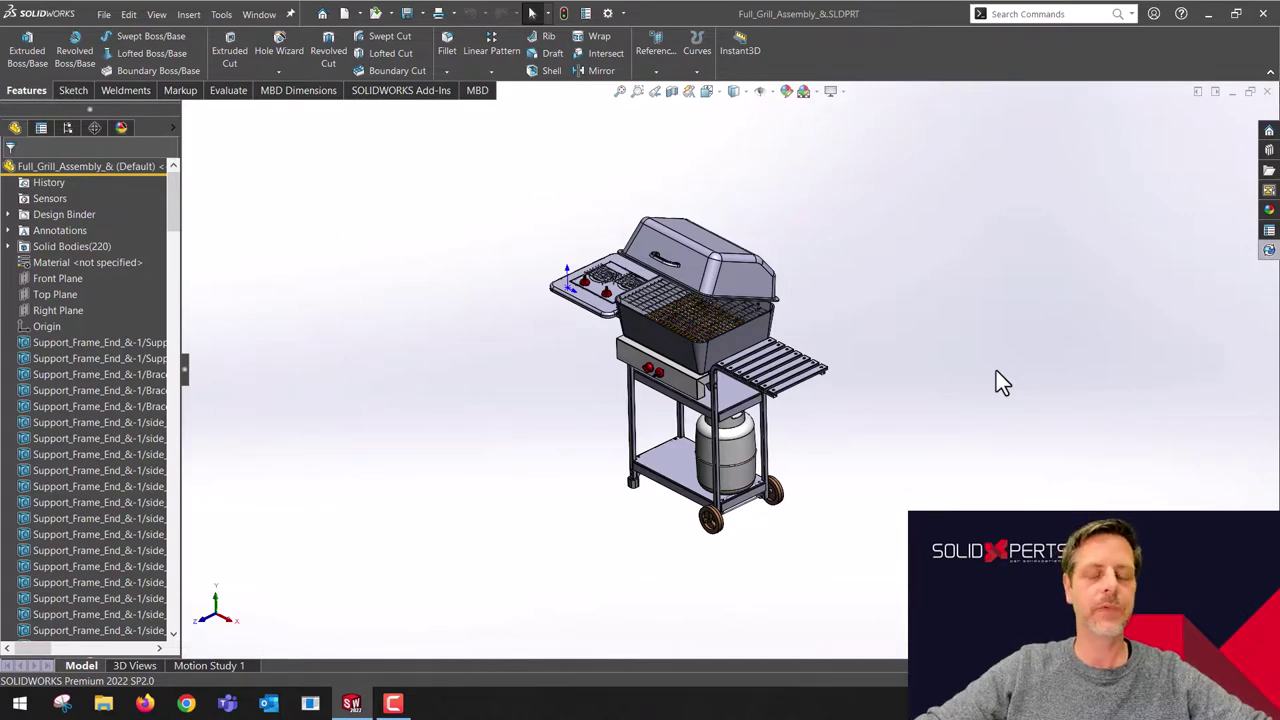
Show the grill's origin and orbit to view the side table from below.
scroll(661, 283, "down", 5)
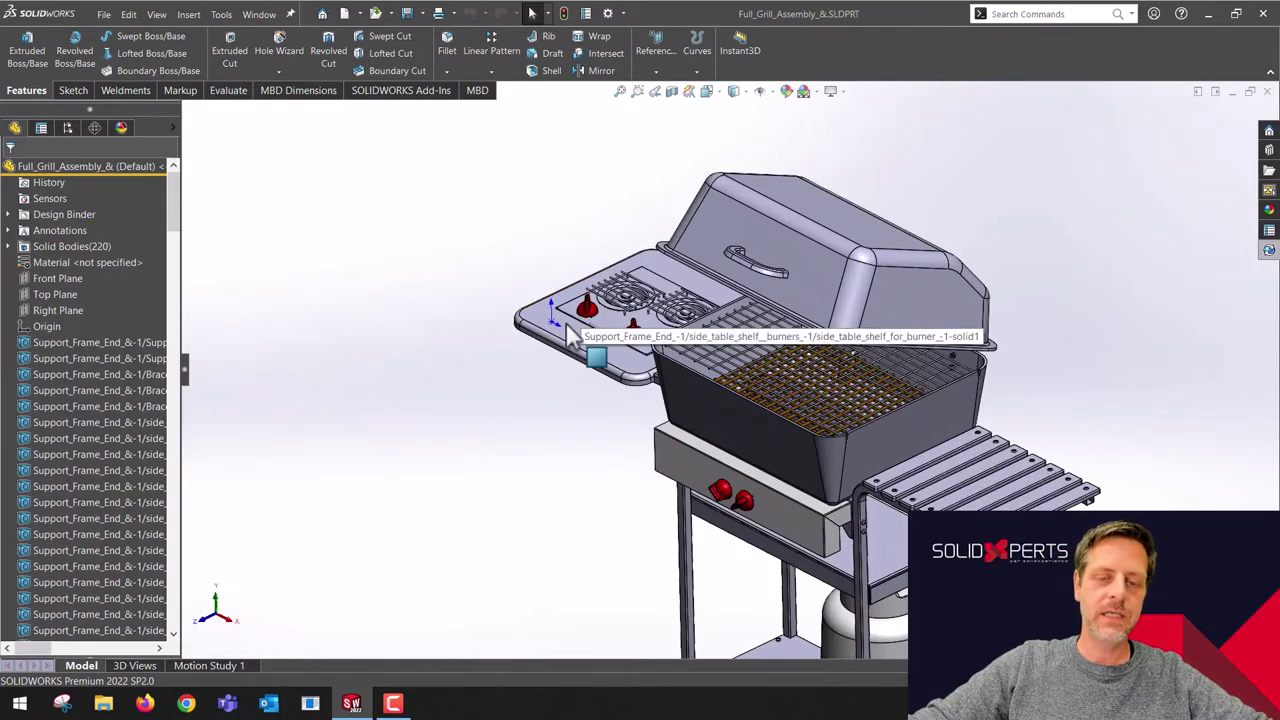
scroll(815, 396, "up", 3)
scroll(807, 406, "down", 3)
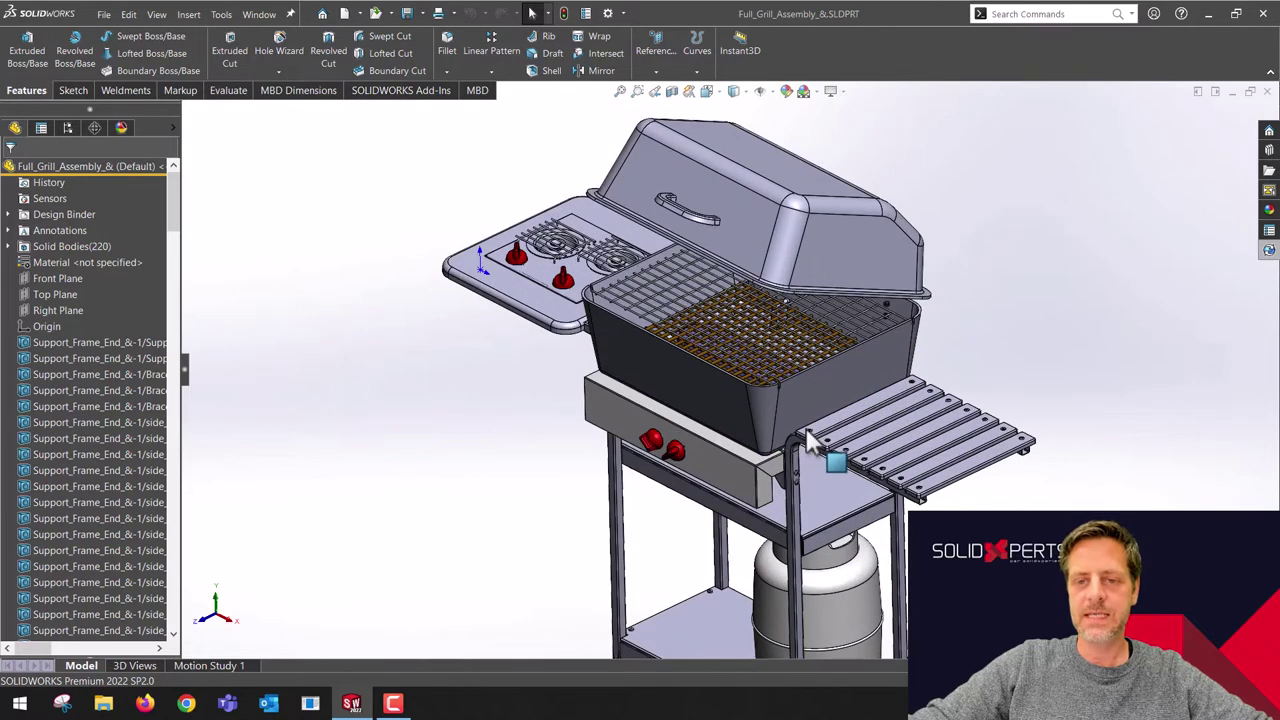
scroll(645, 250, "down", 3)
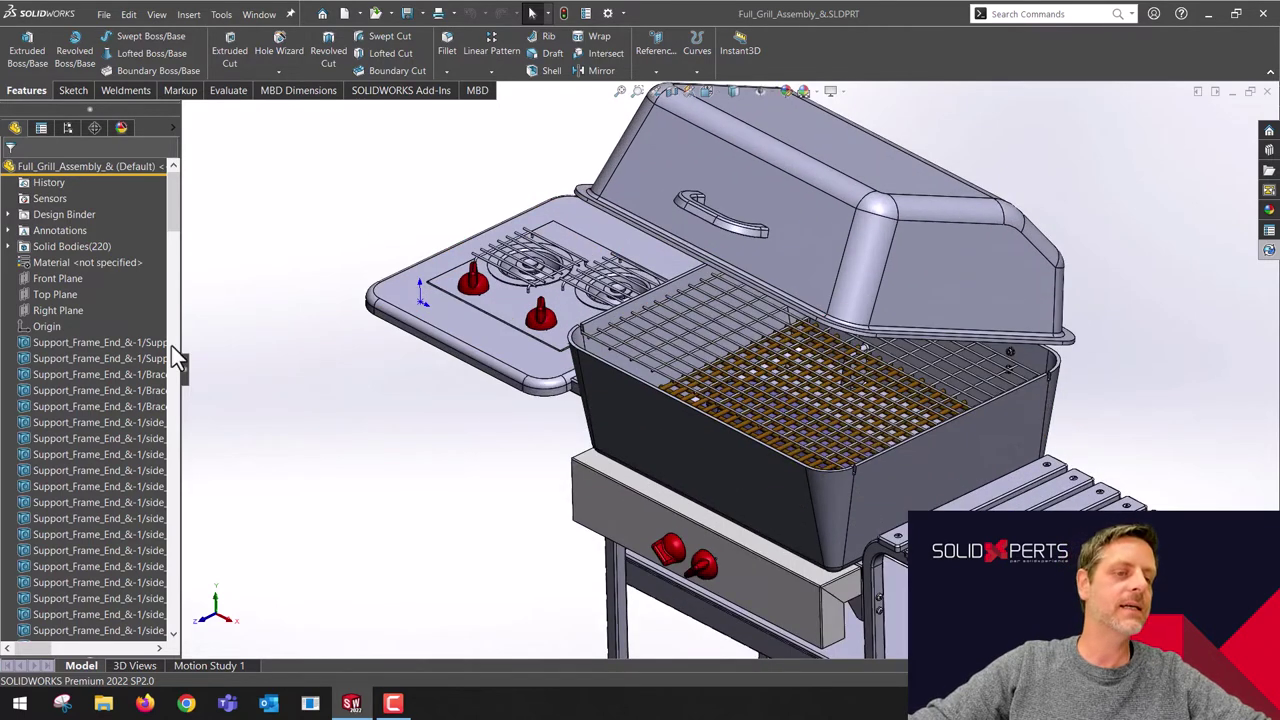
left_click(37, 326)
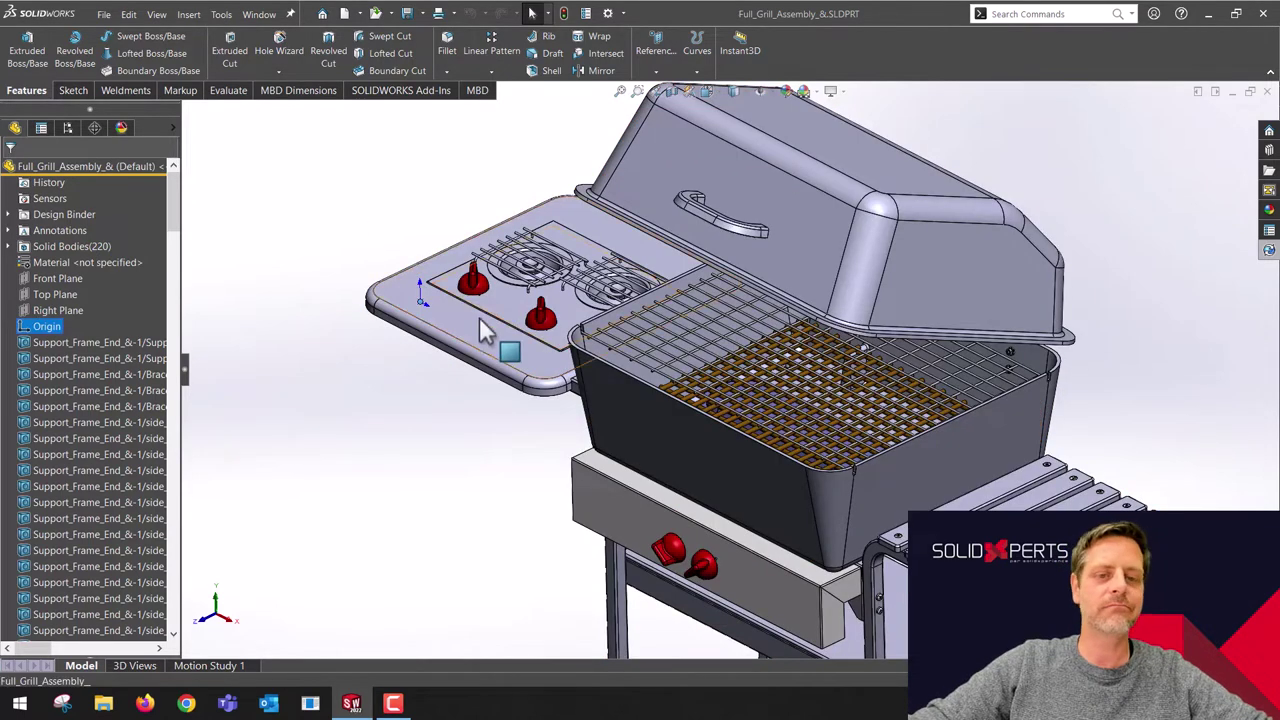
middle_click_drag(377, 414, 412, 368)
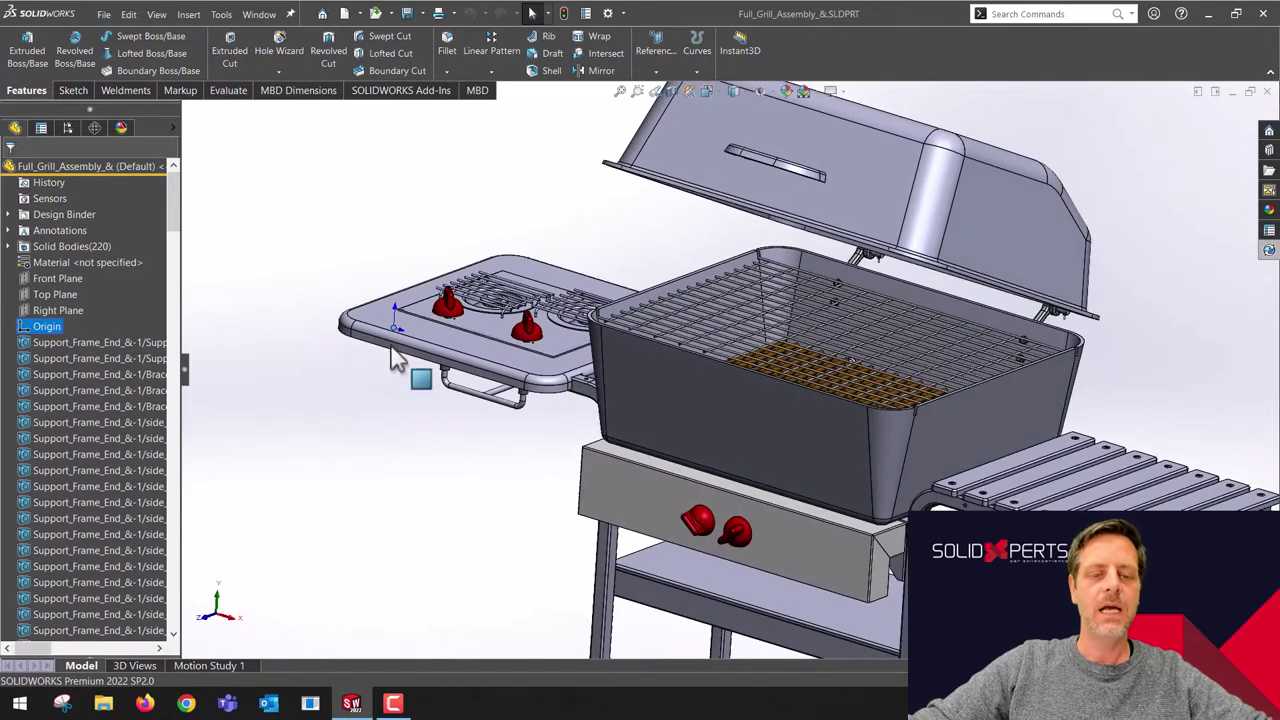
scroll(400, 358, "down", 3)
Display the Front, Top and Right planes and fit the grill to inspect them.
left_click(54, 278)
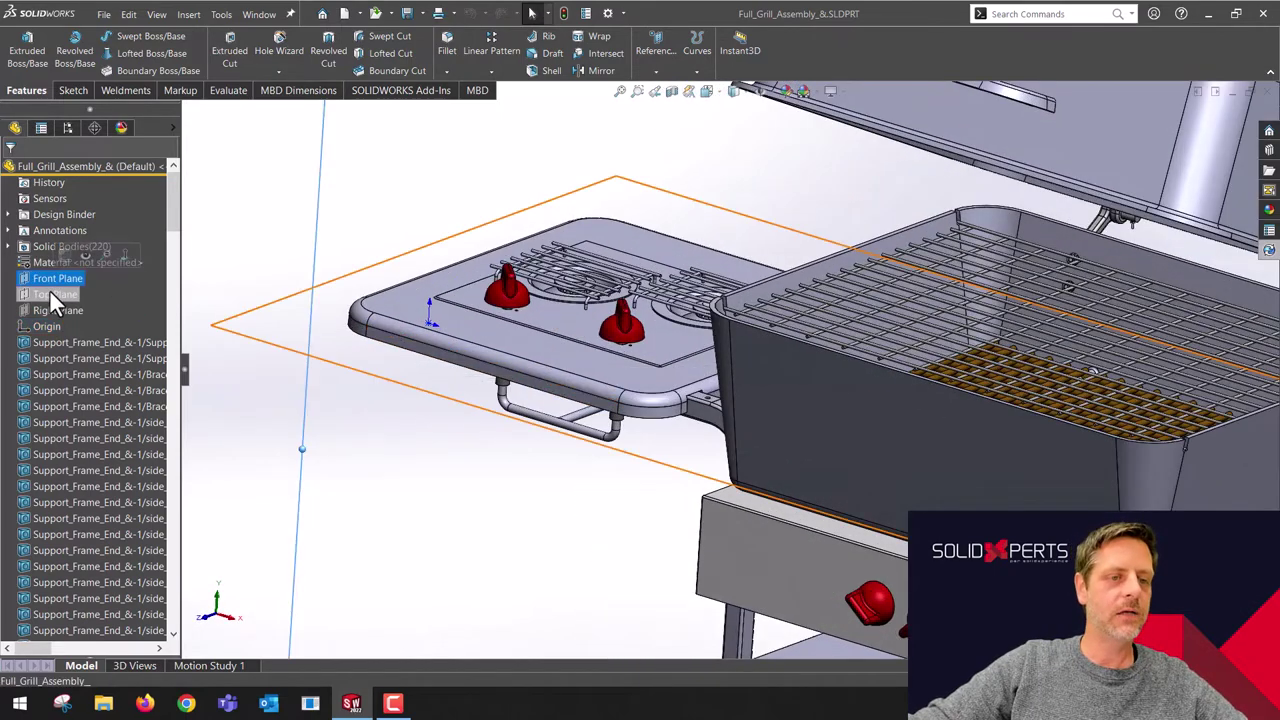
left_click(50, 294, "ctrl")
left_click(56, 310, "ctrl")
key("f")
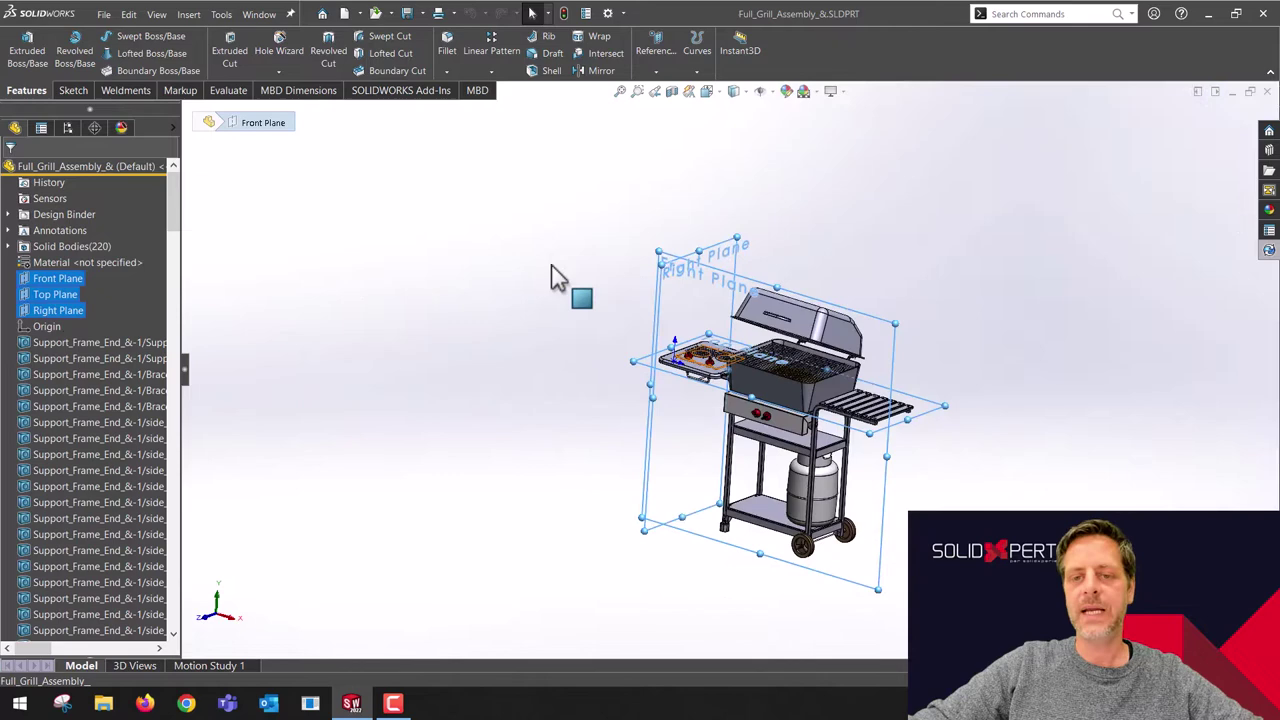
middle_click_drag(565, 373, 526, 403)
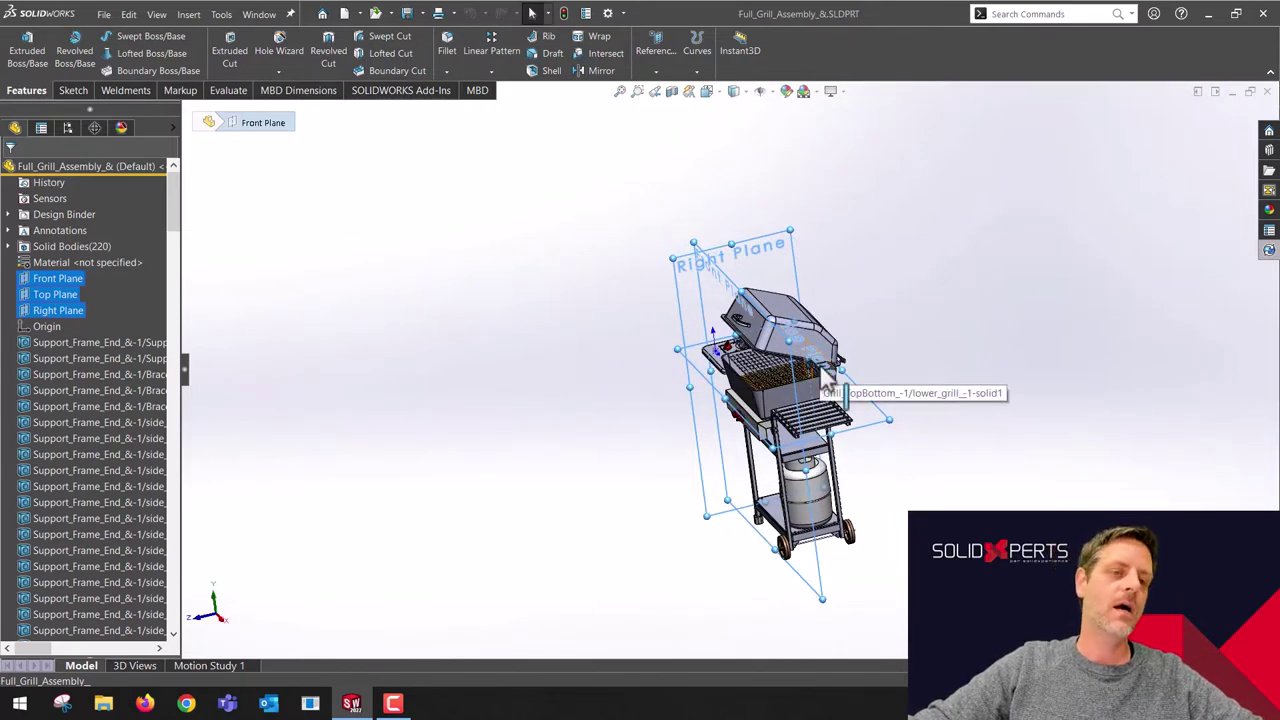
scroll(826, 378, "down", 4)
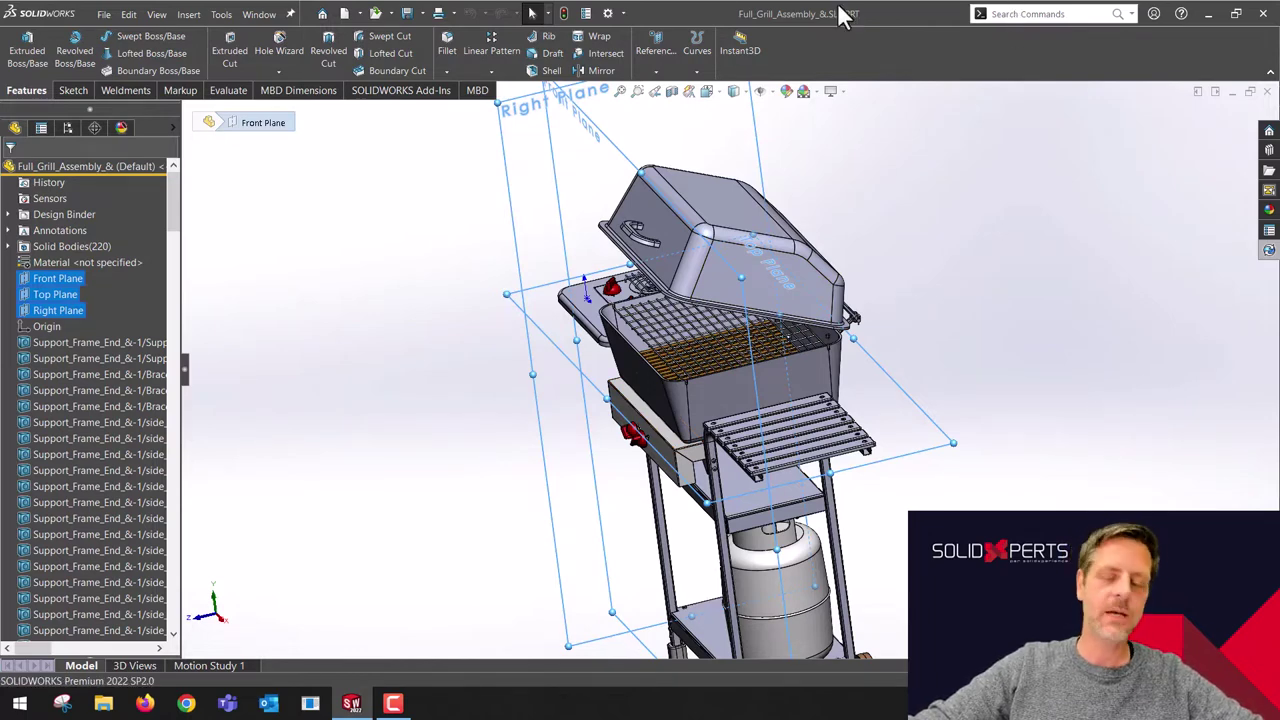
scroll(60, 400, "down", 6)
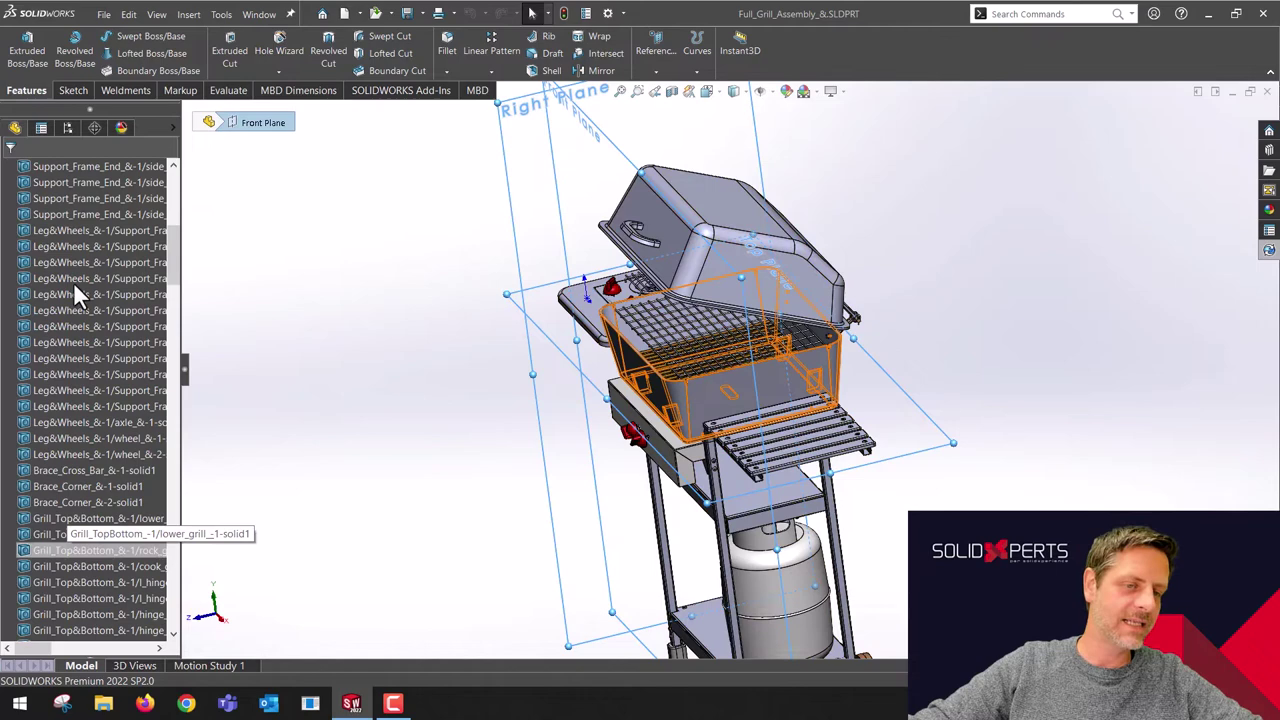
scroll(73, 281, "up", 10)
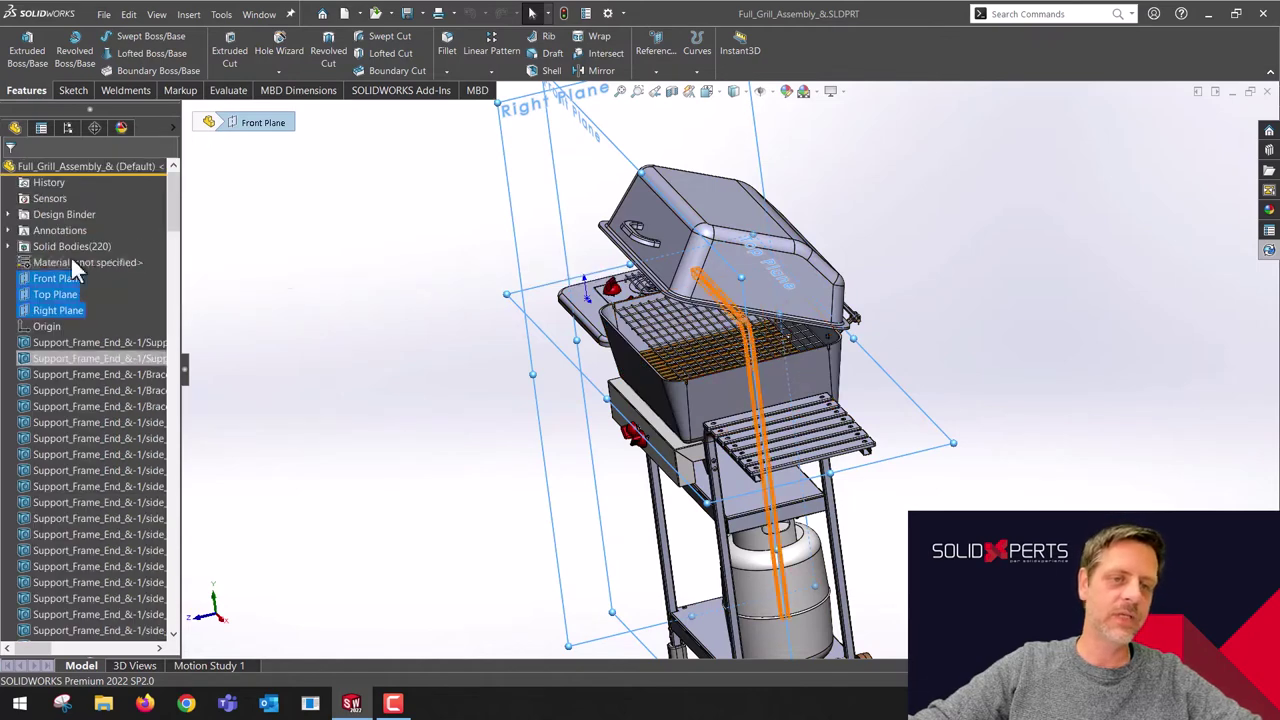
Clear the selected planes and rotate the grill to a new orientation.
left_click(949, 312)
scroll(920, 405, "up", 5)
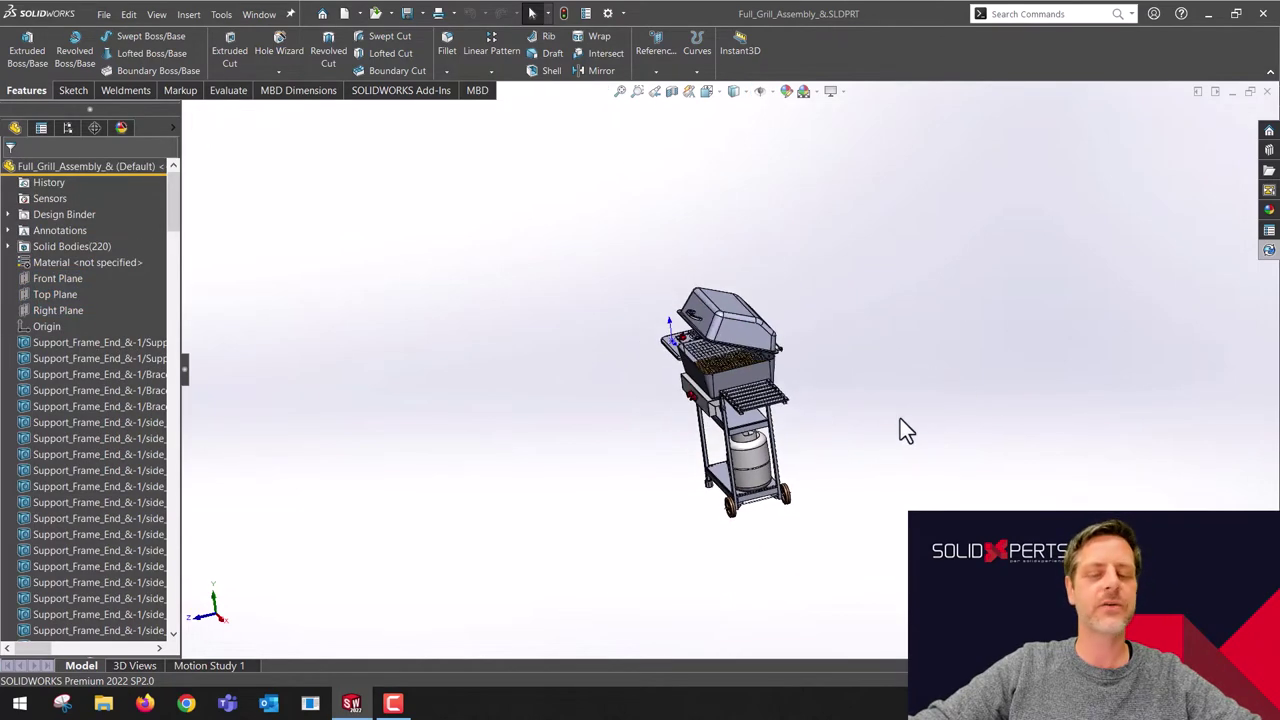
scroll(900, 428, "down", 5)
middle_click_drag(900, 428, 771, 409)
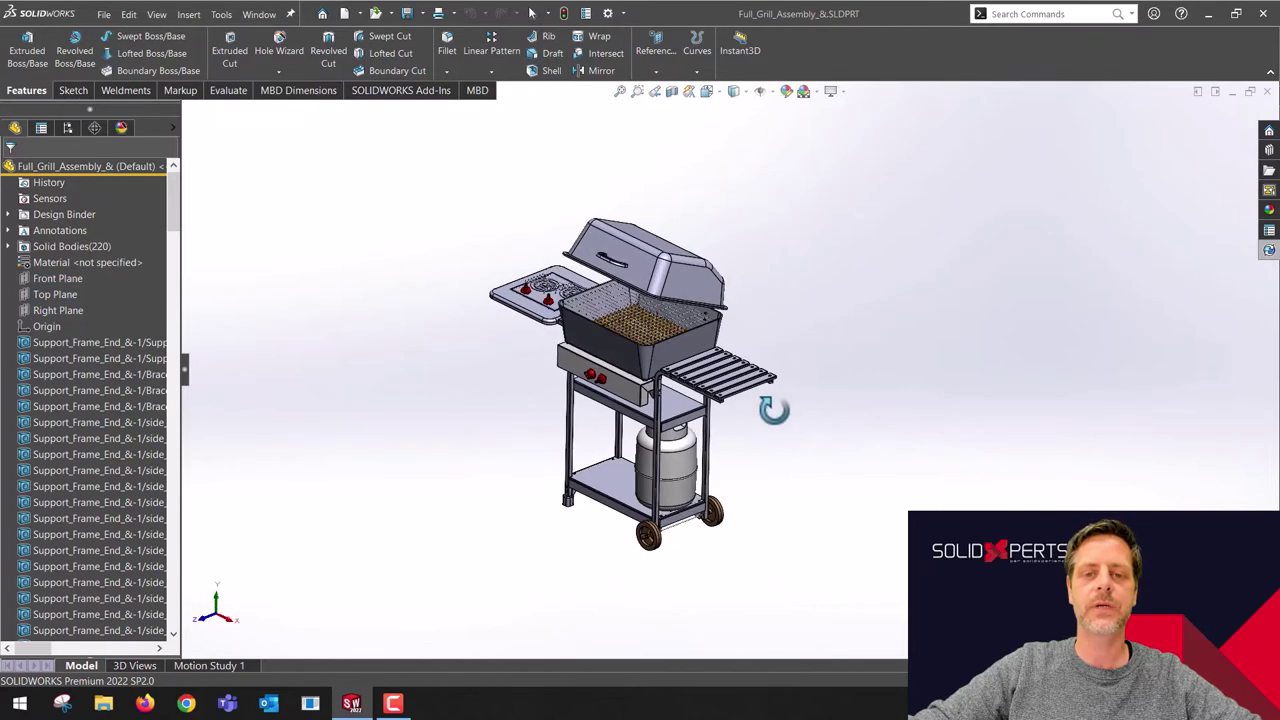
scroll(551, 346, "down", 3)
scroll(570, 355, "up", 2)
scroll(742, 410, "down", 1)
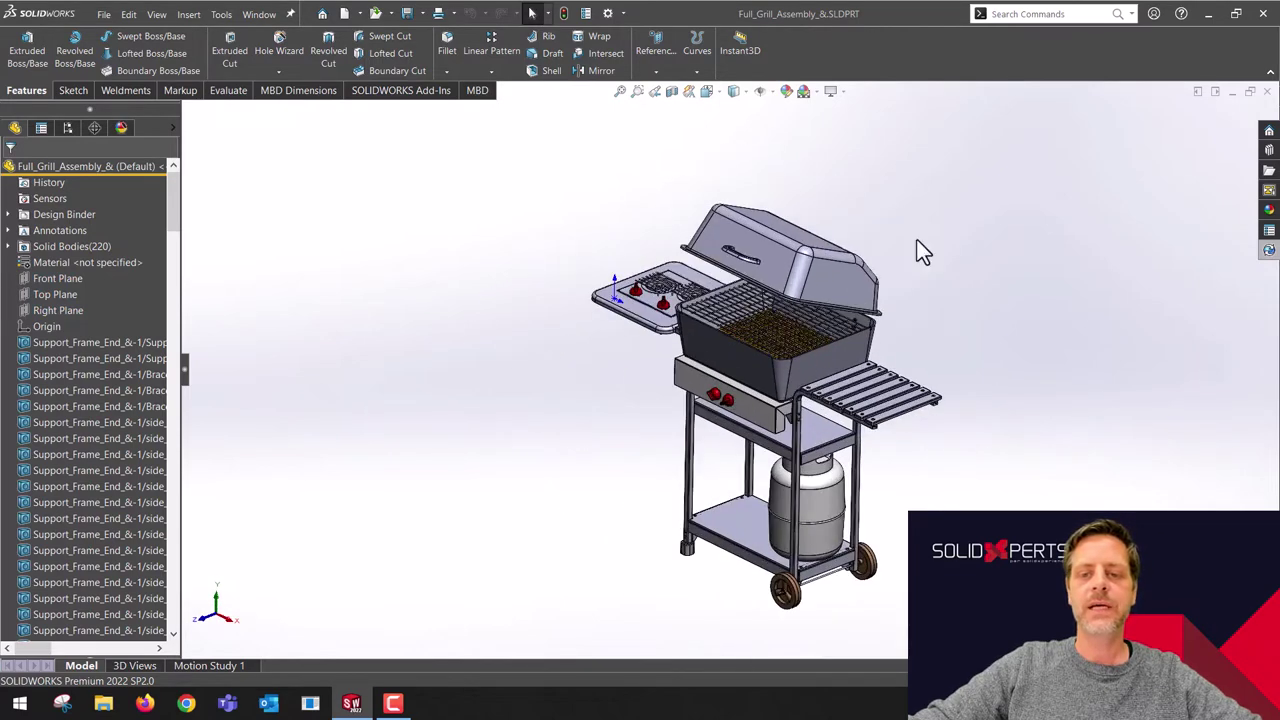
Search commands for 'coor' and launch Coordinate System.
left_click(1013, 20)
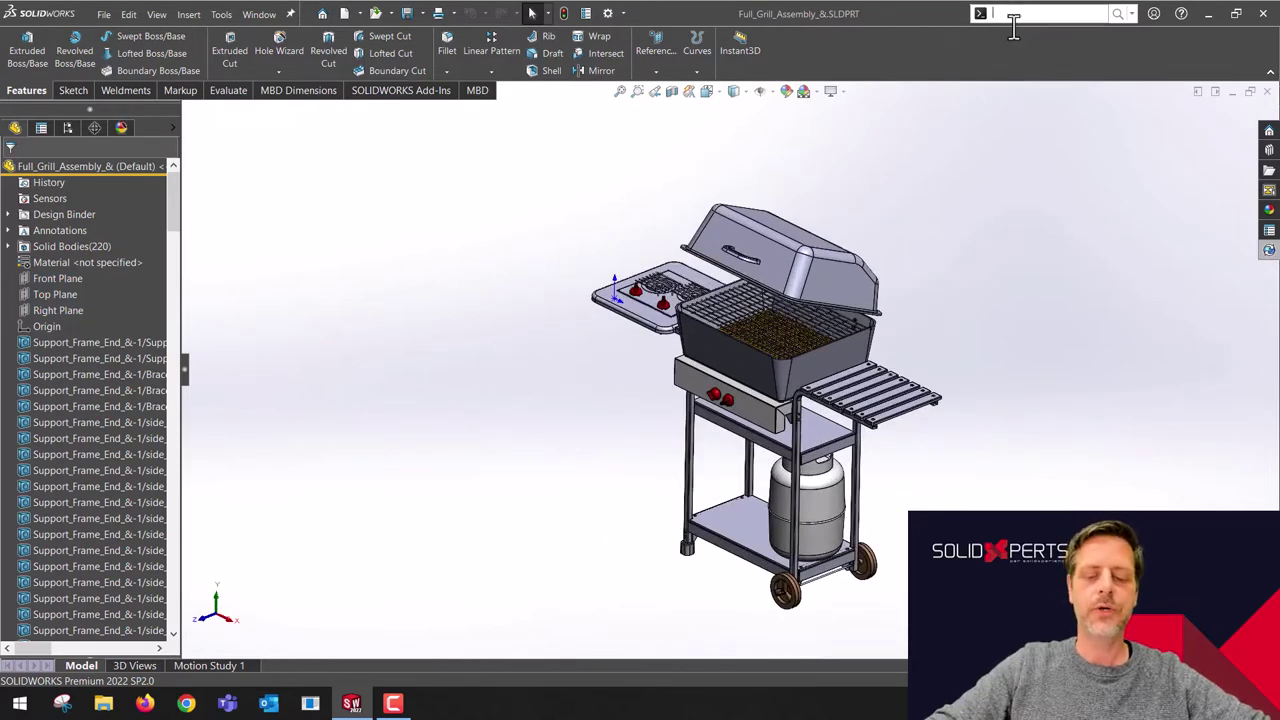
type("coor")
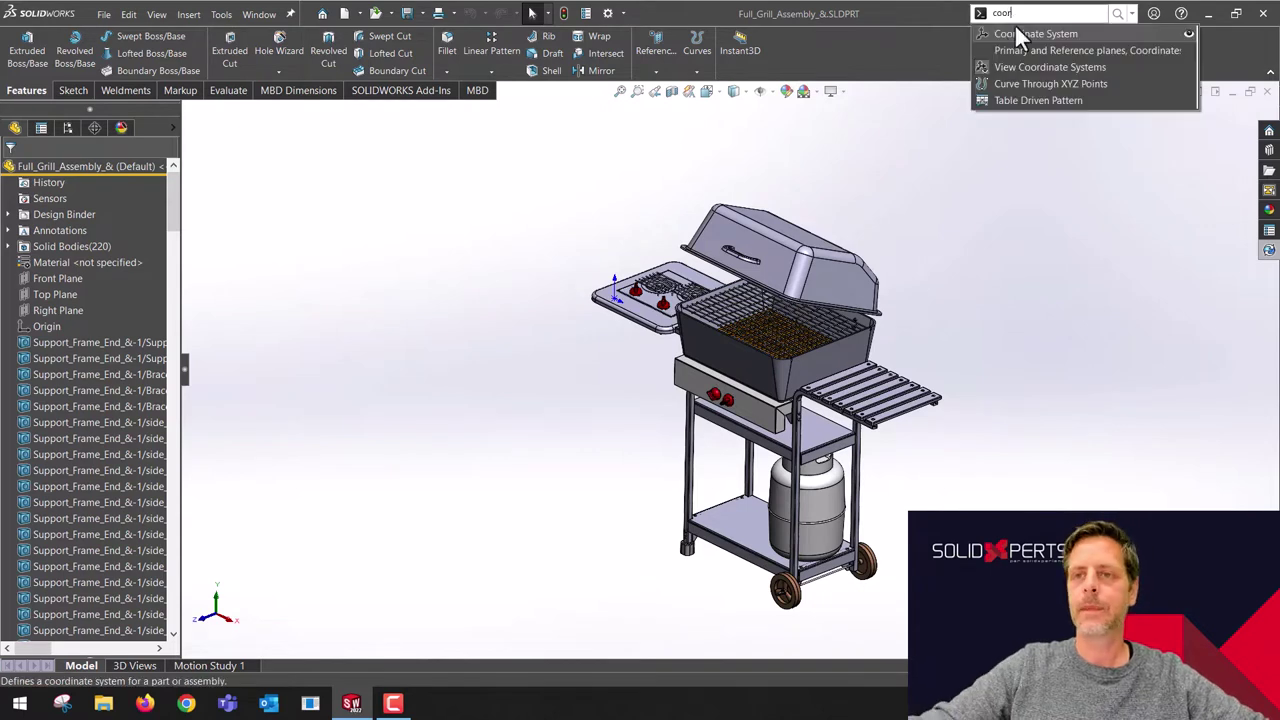
left_click(1024, 32)
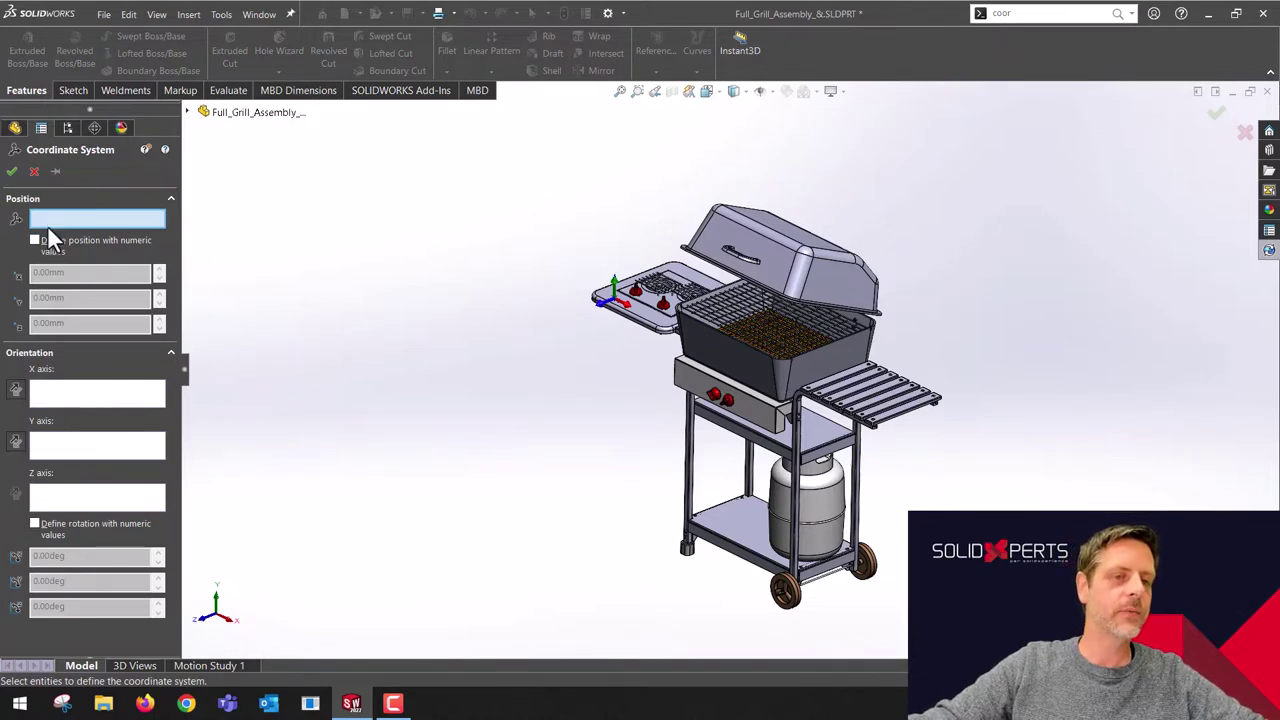
Set the corner vertex as origin, top edge as X axis, vertical edge as Y axis.
scroll(660, 330, "down", 10)
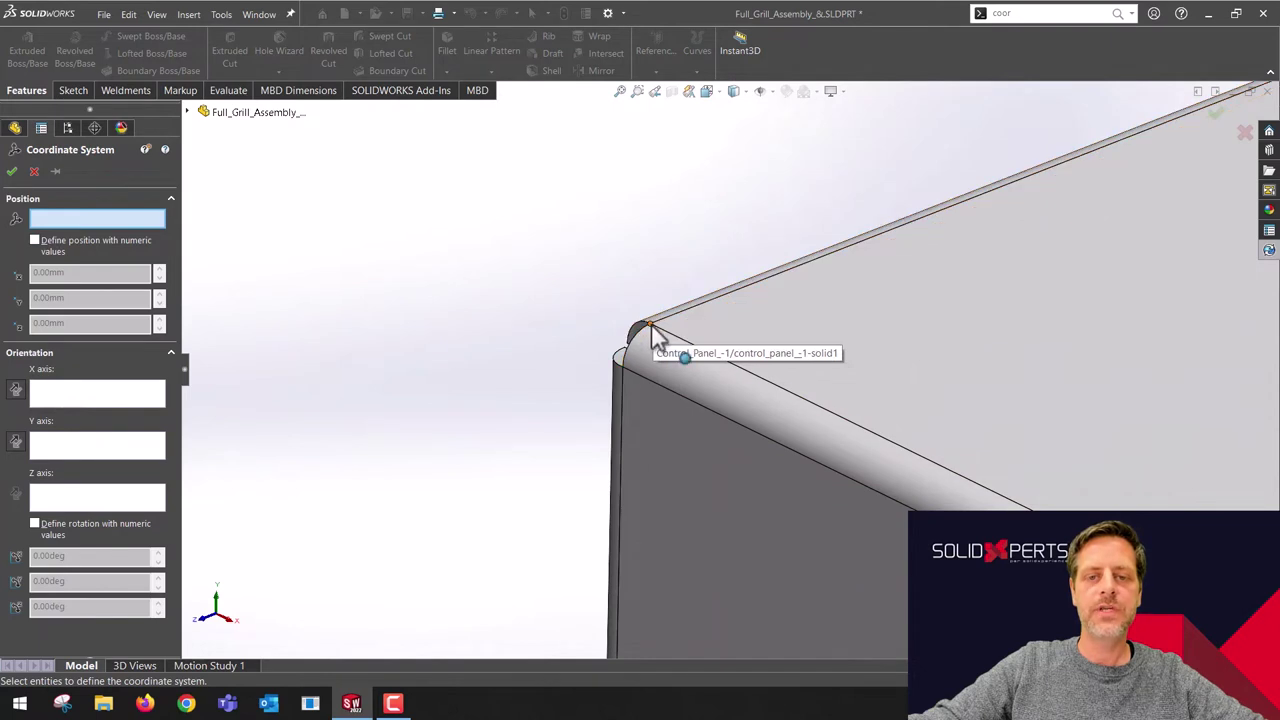
left_click(649, 325)
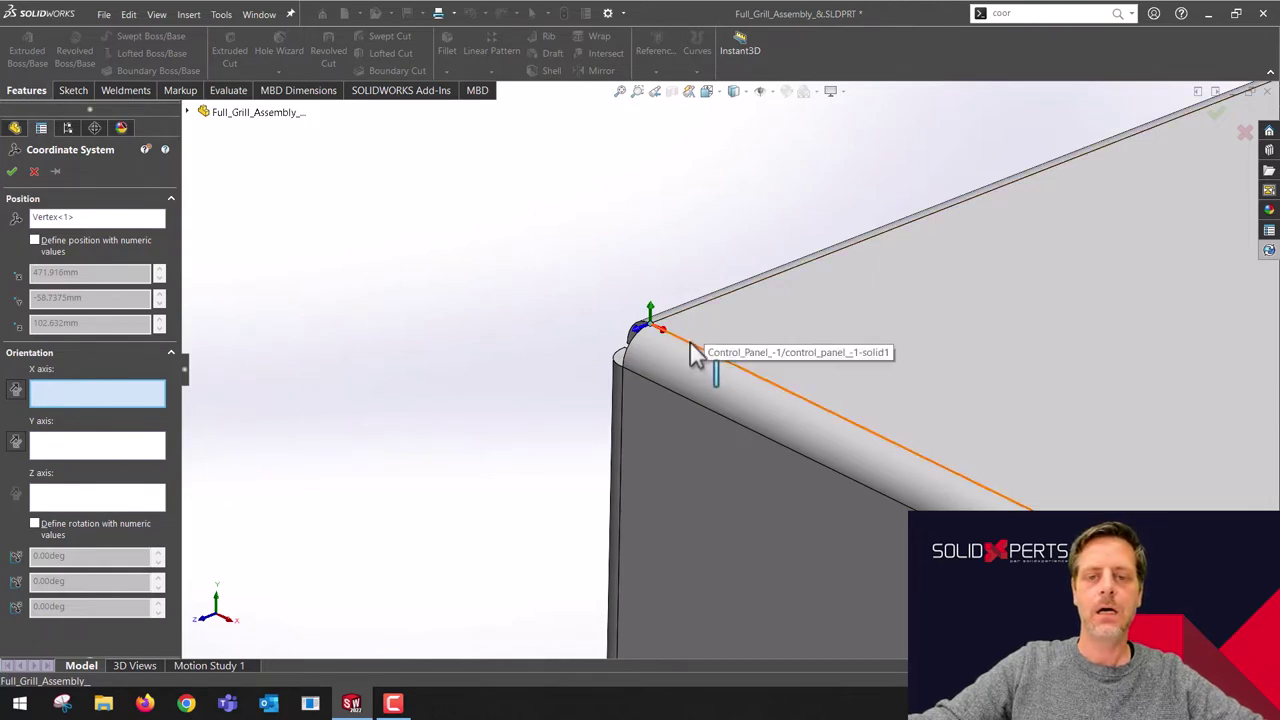
left_click(678, 308)
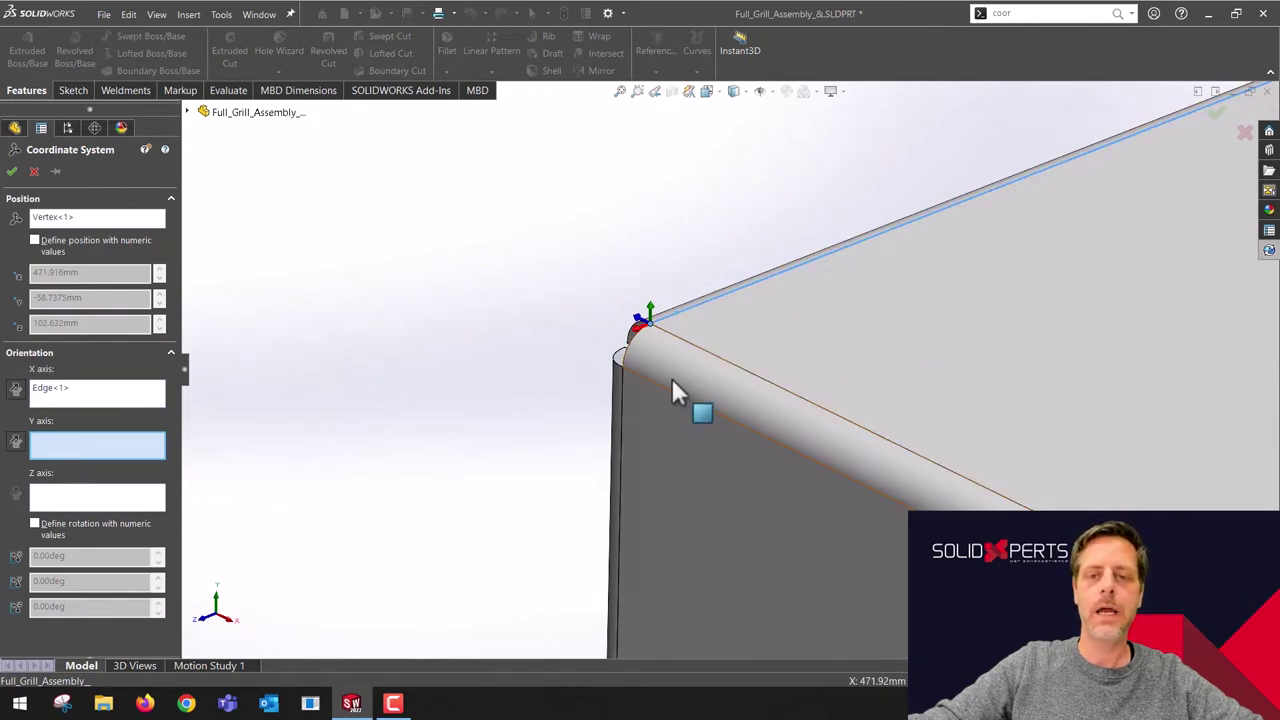
left_click(621, 396)
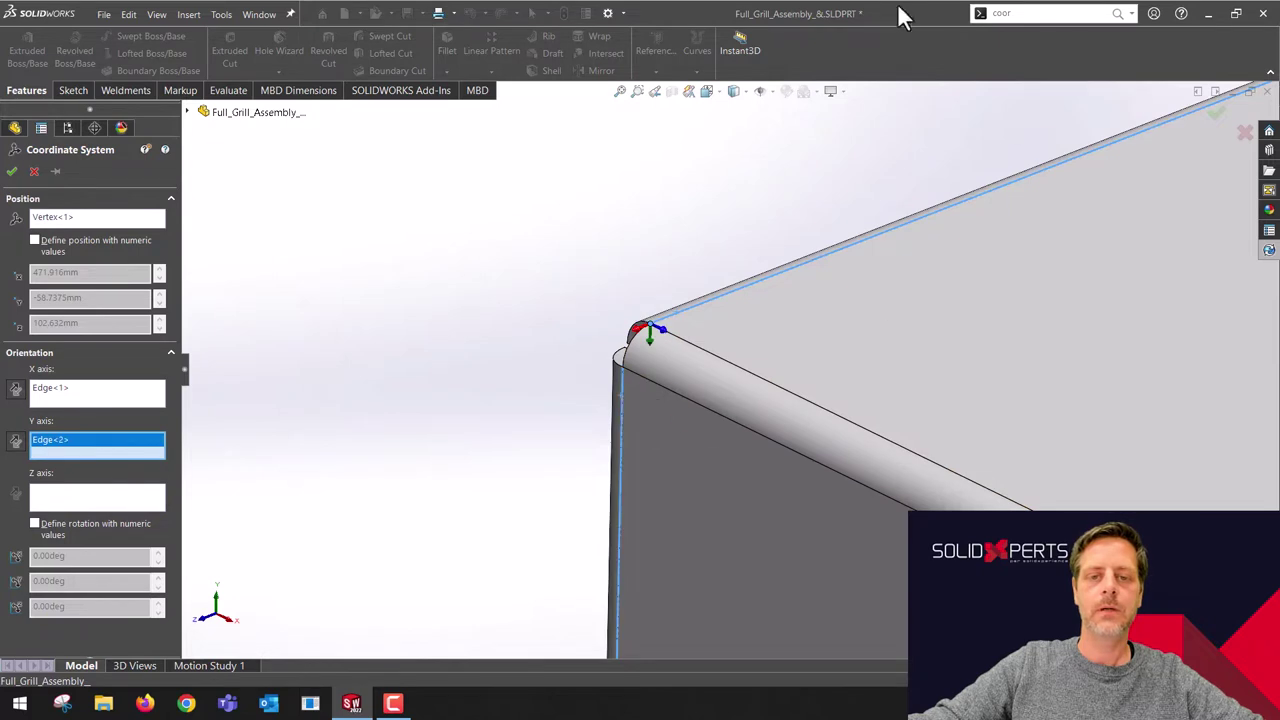
key("Left")
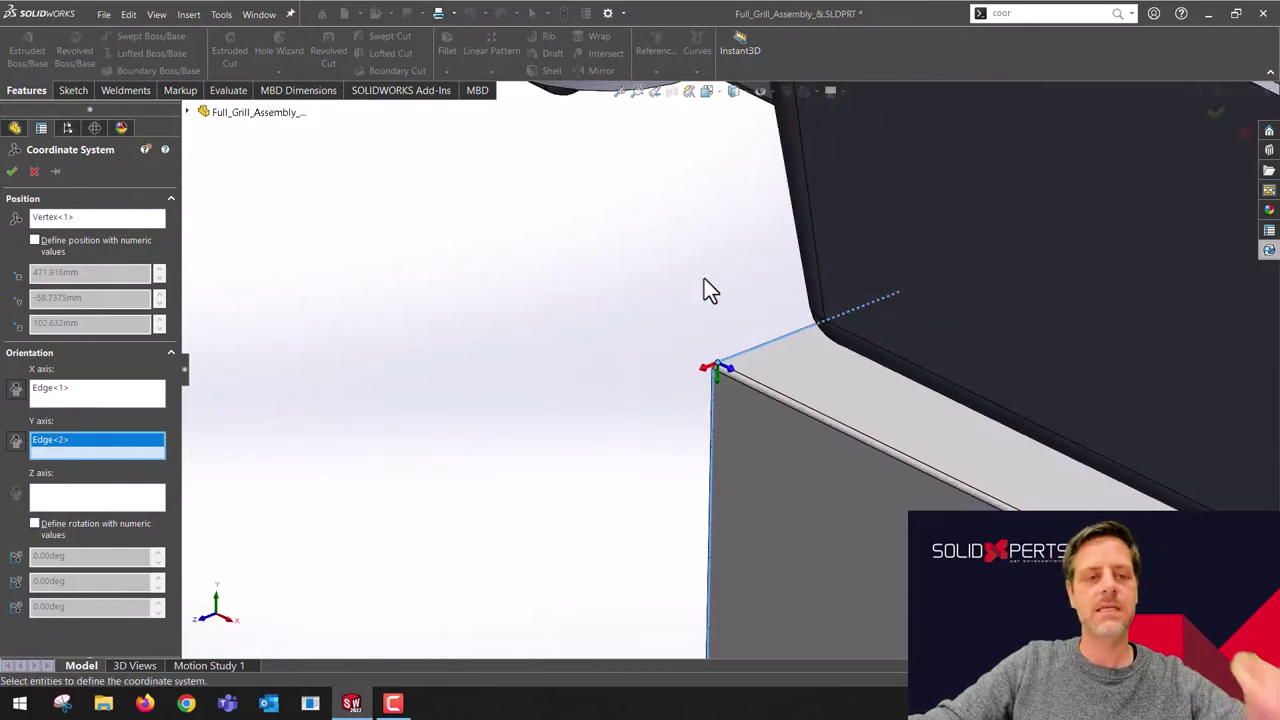
key("z")
key("z")
scroll(853, 340, "down", 2)
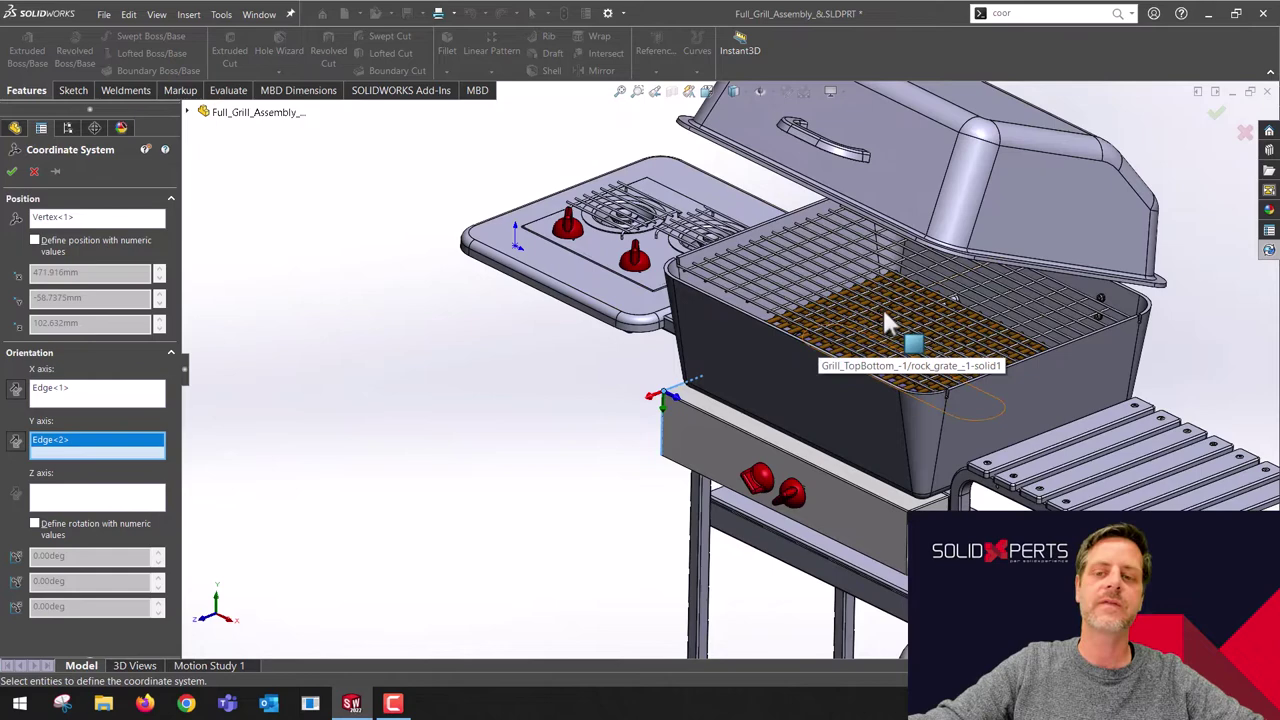
scroll(886, 323, "up", 5)
scroll(908, 428, "down", 1)
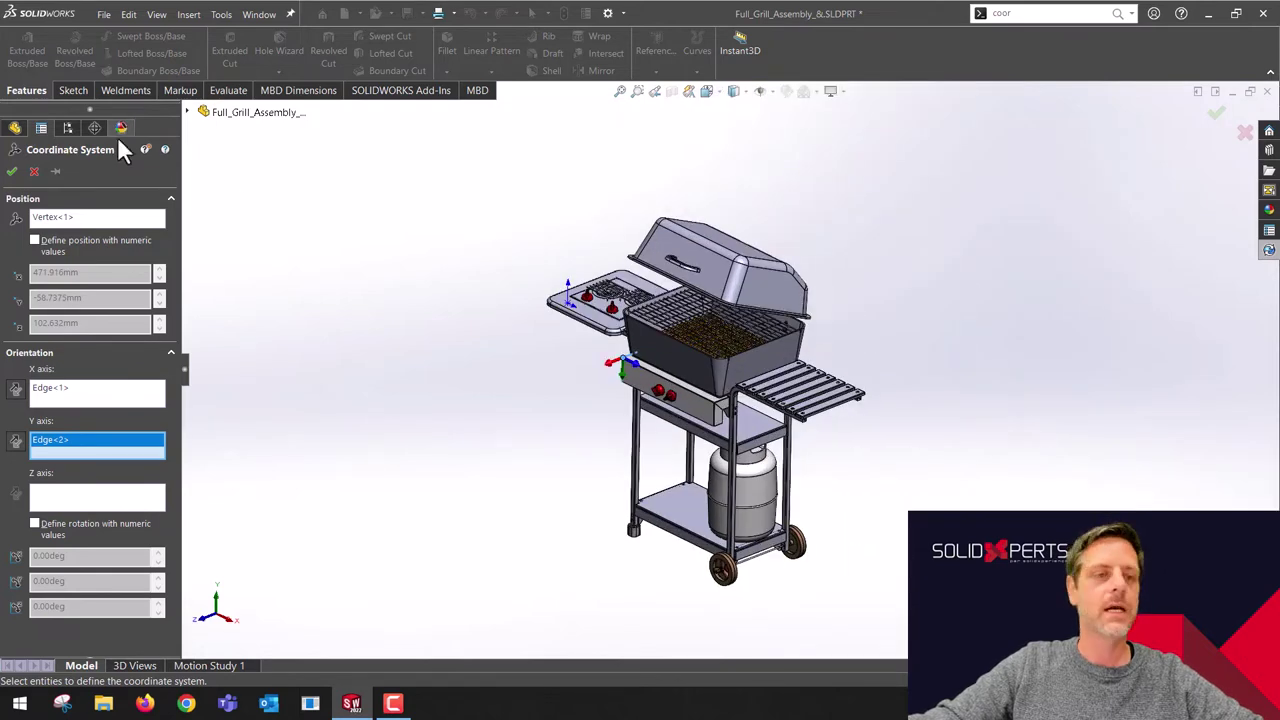
Confirm the PropertyManager to create Coordinate System1.
left_click(12, 171)
scroll(60, 385, "down", 15)
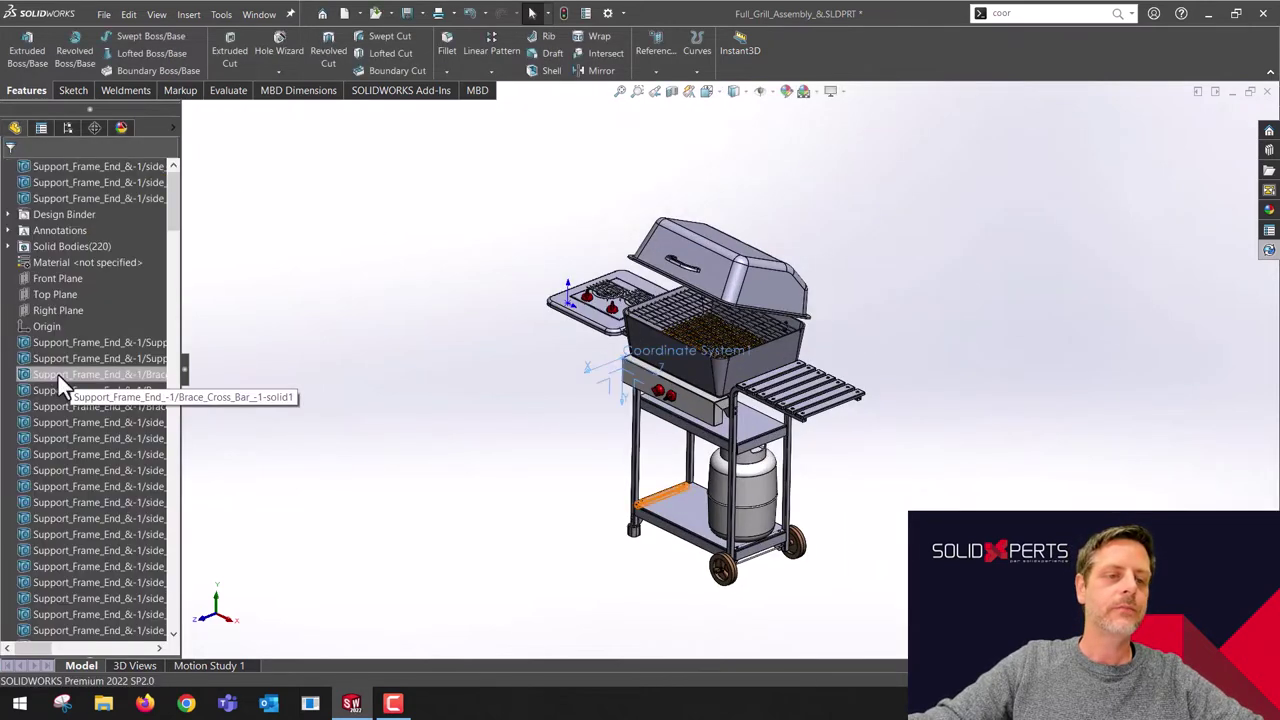
scroll(63, 405, "down", 15)
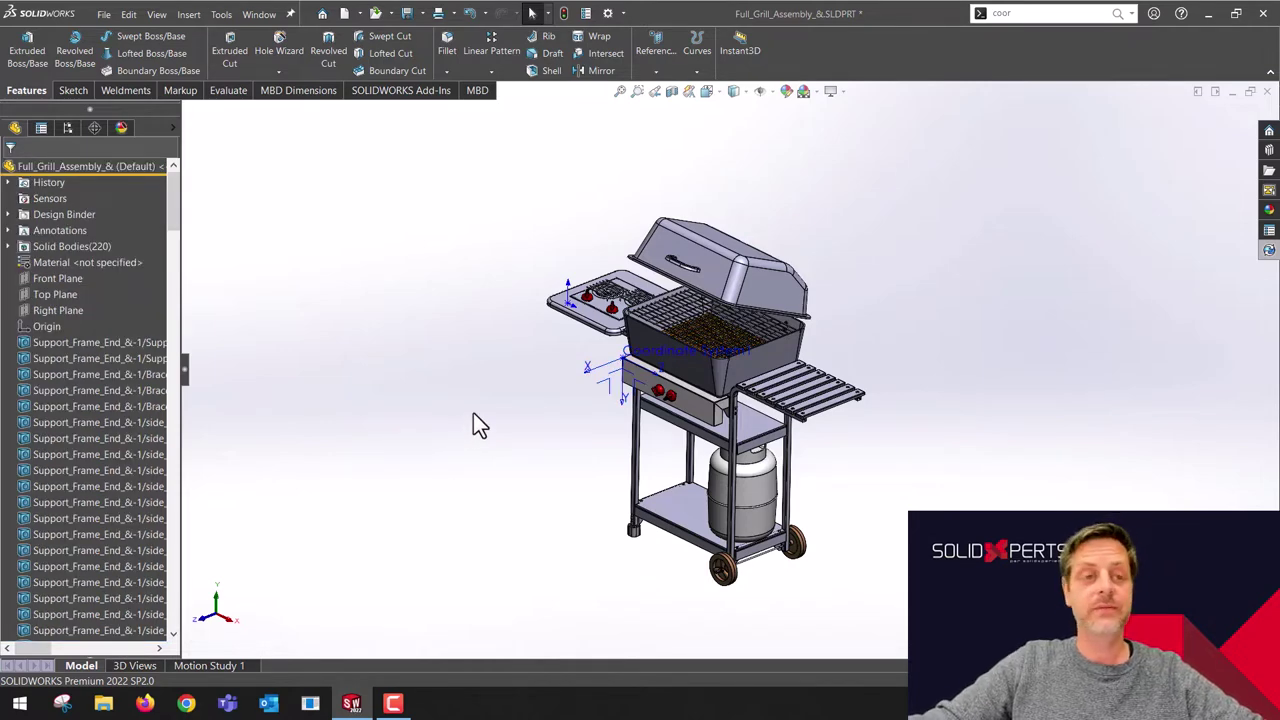
Save a copy as STEP AP214 with output coordinate system set to Coordinate System1.
left_click(104, 14)
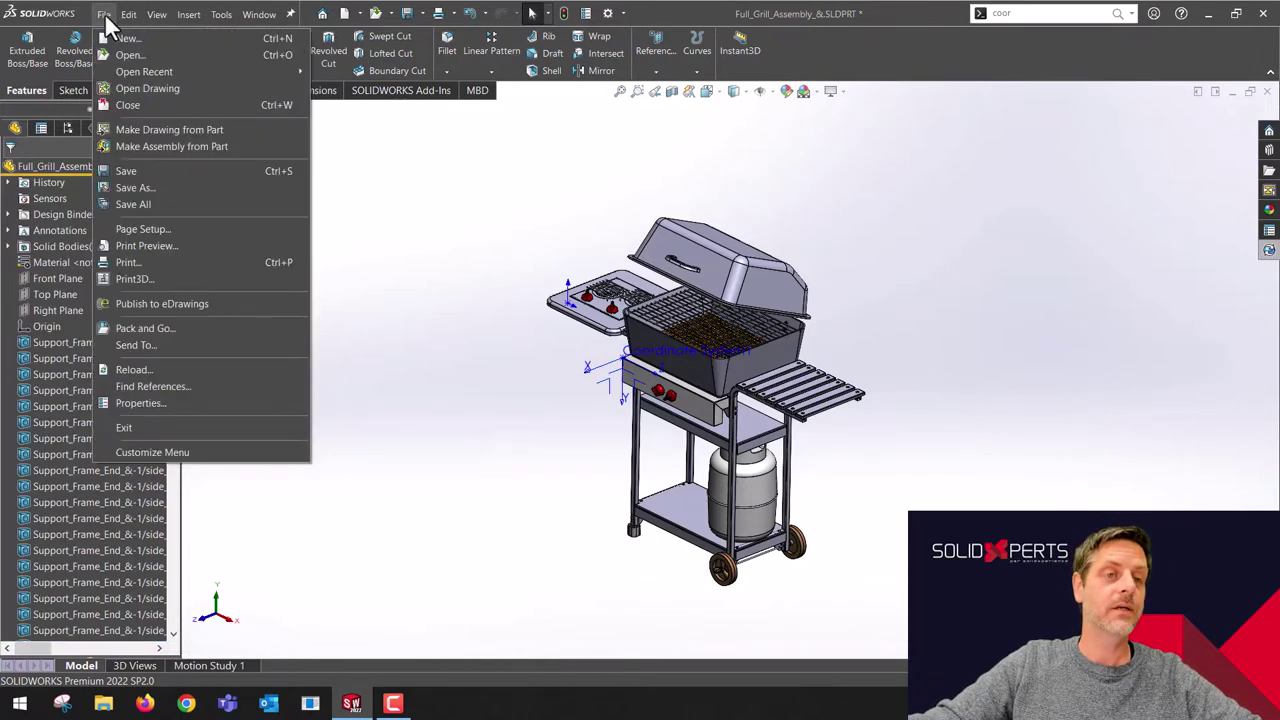
left_click(133, 189)
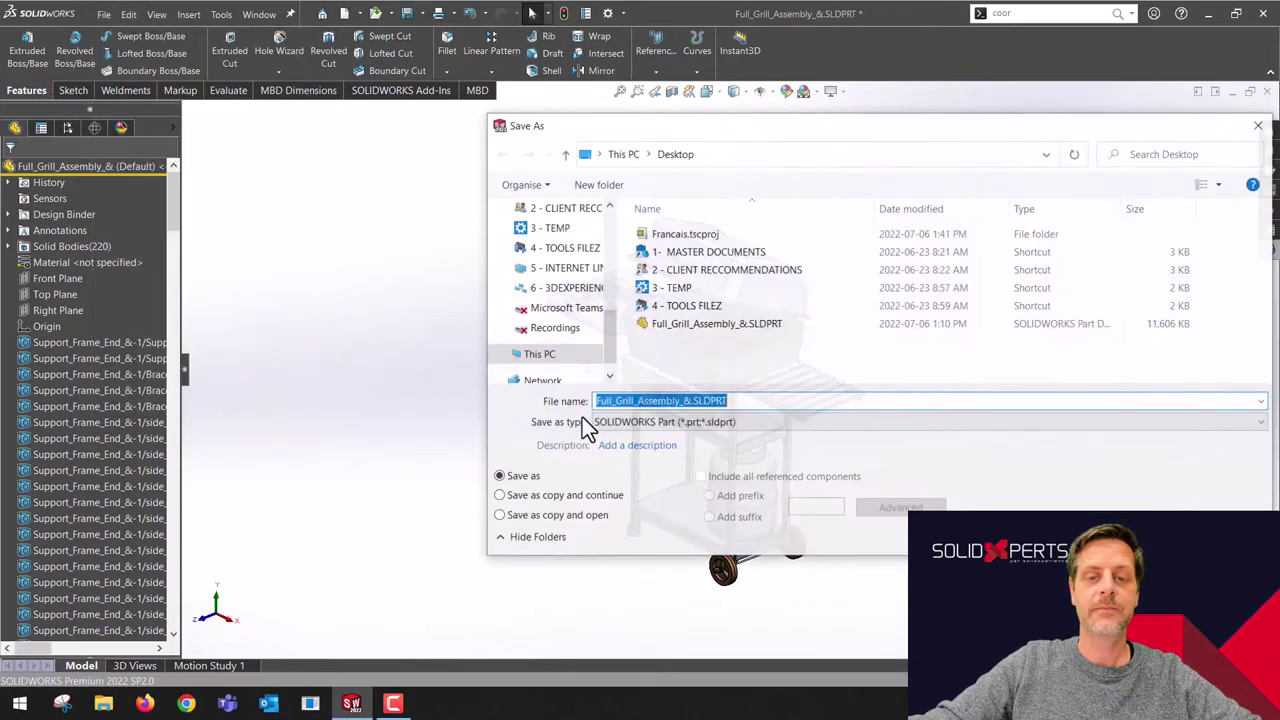
left_click(678, 421)
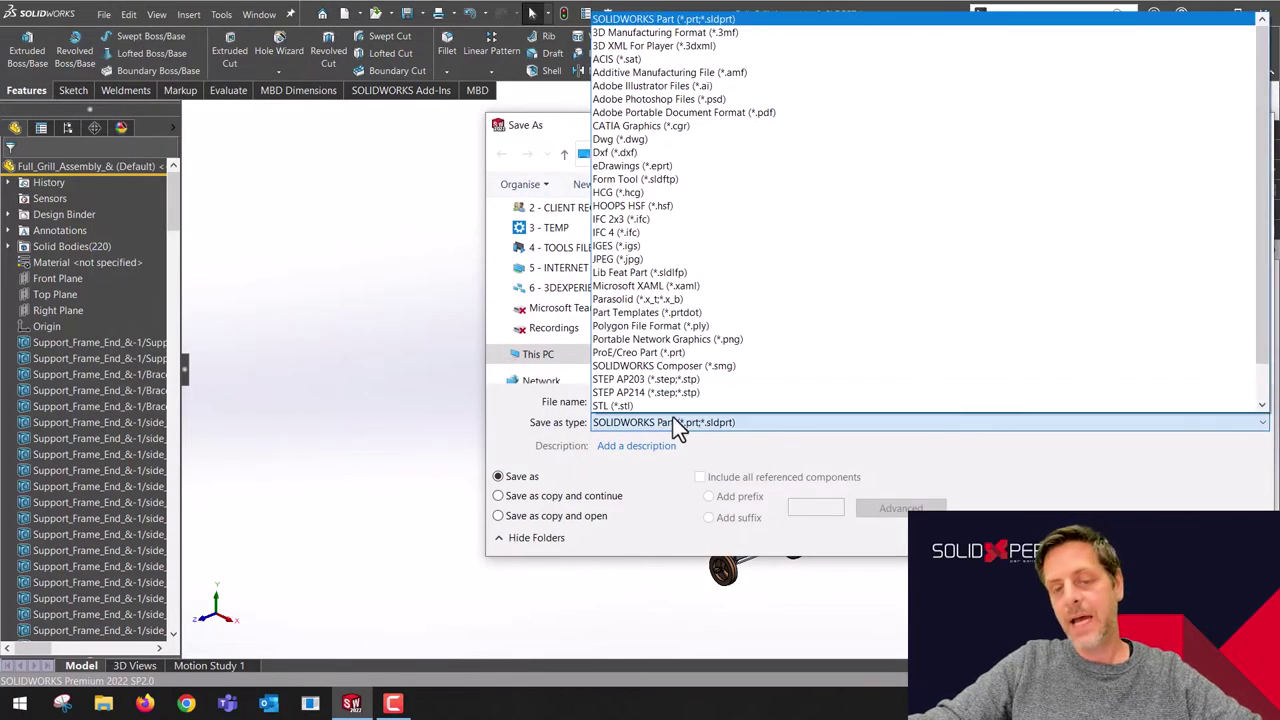
left_click(669, 393)
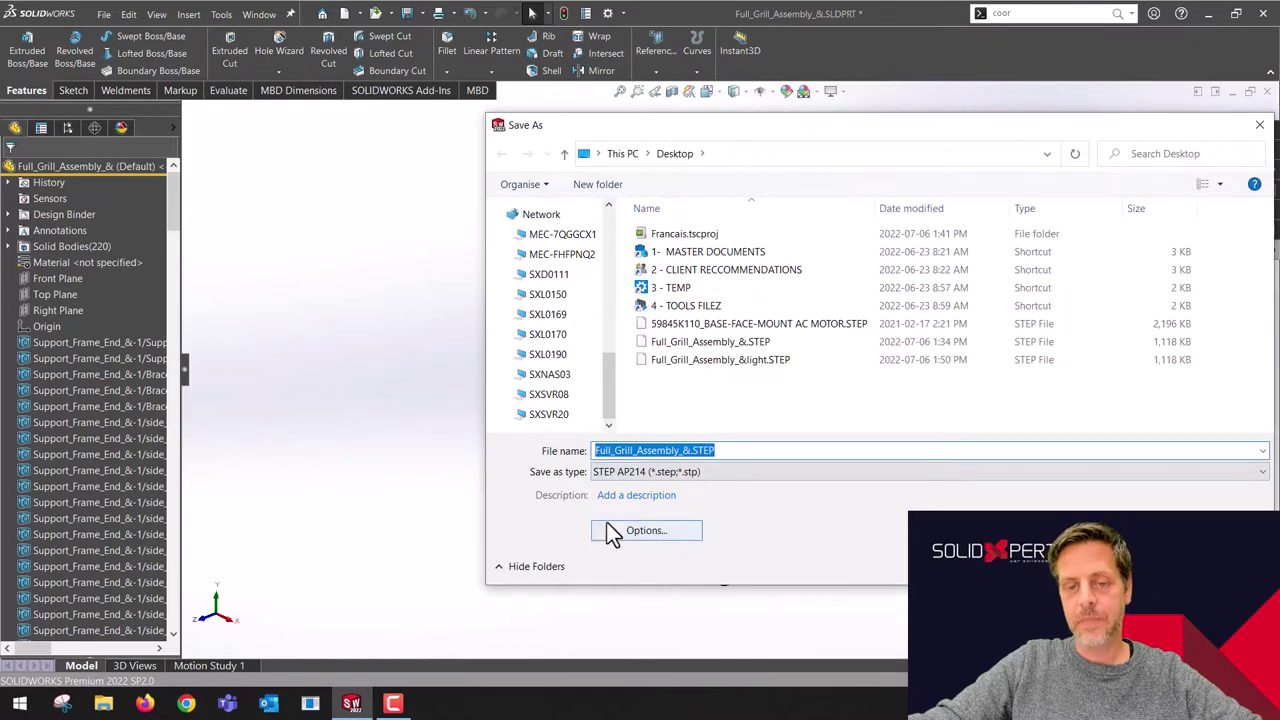
left_click(659, 535)
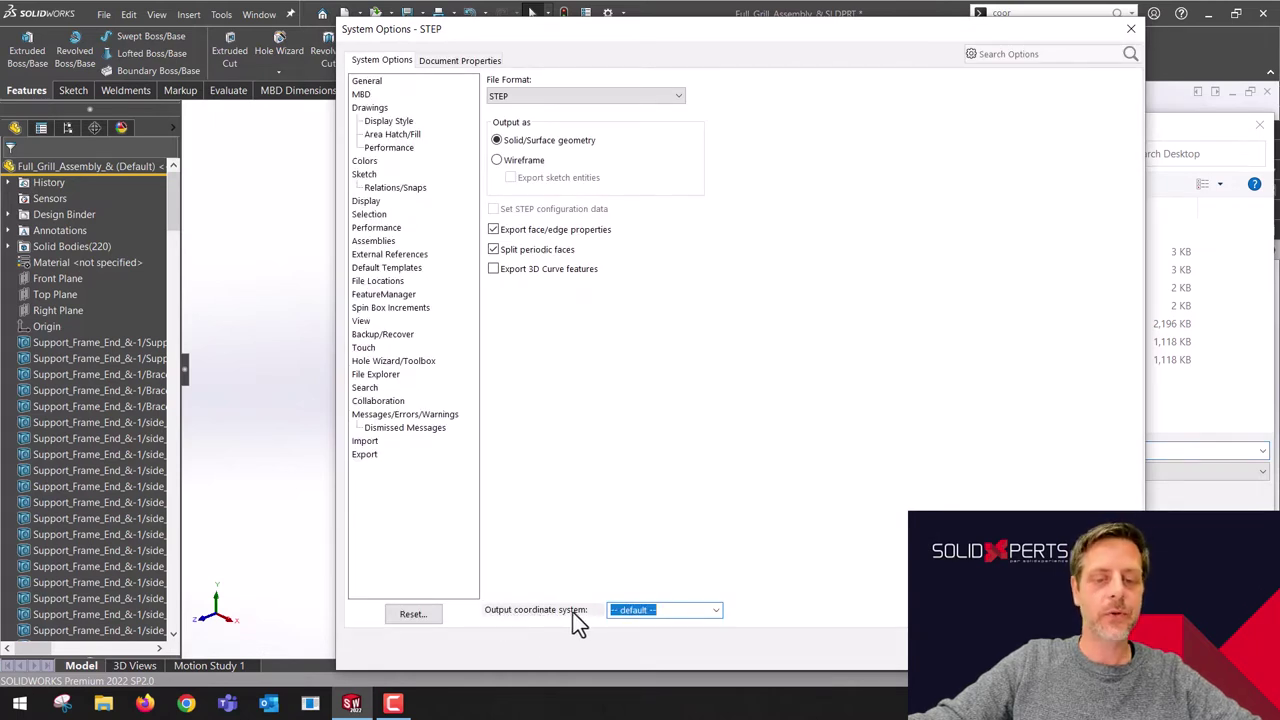
left_click(716, 611)
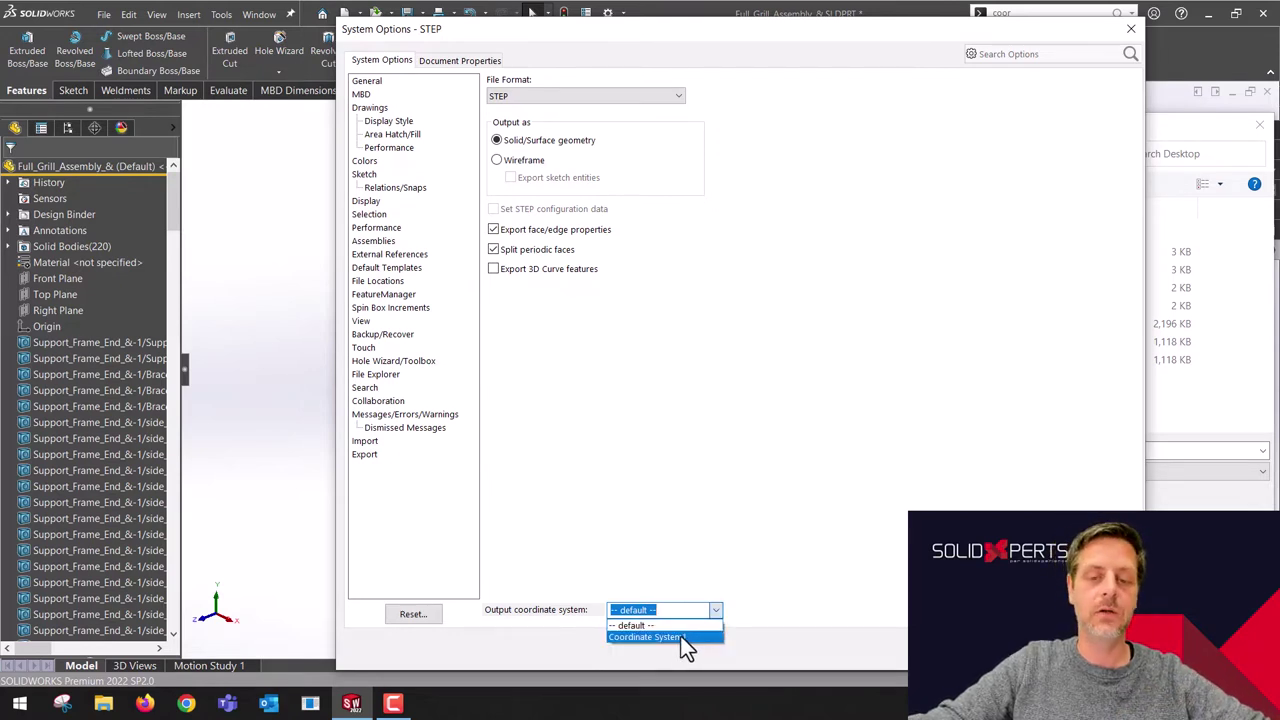
left_click(680, 636)
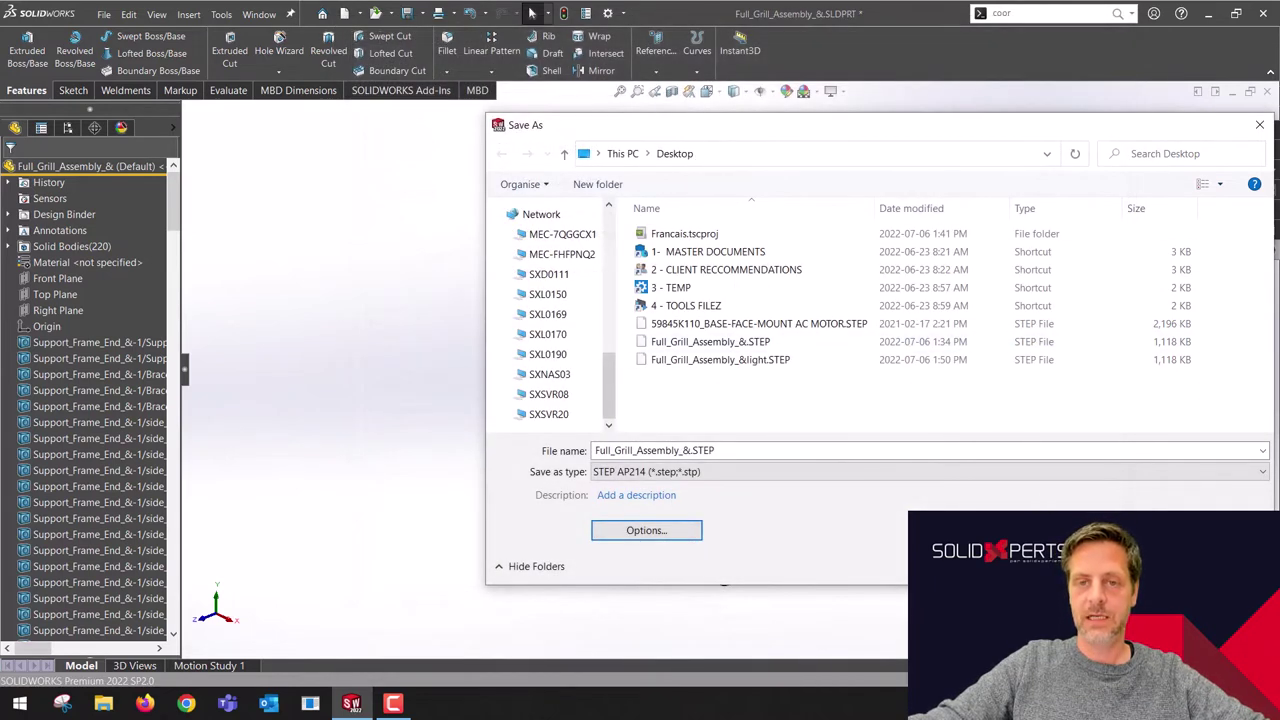
Add 'New origin' to the file name and save the STEP file.
left_click(689, 449)
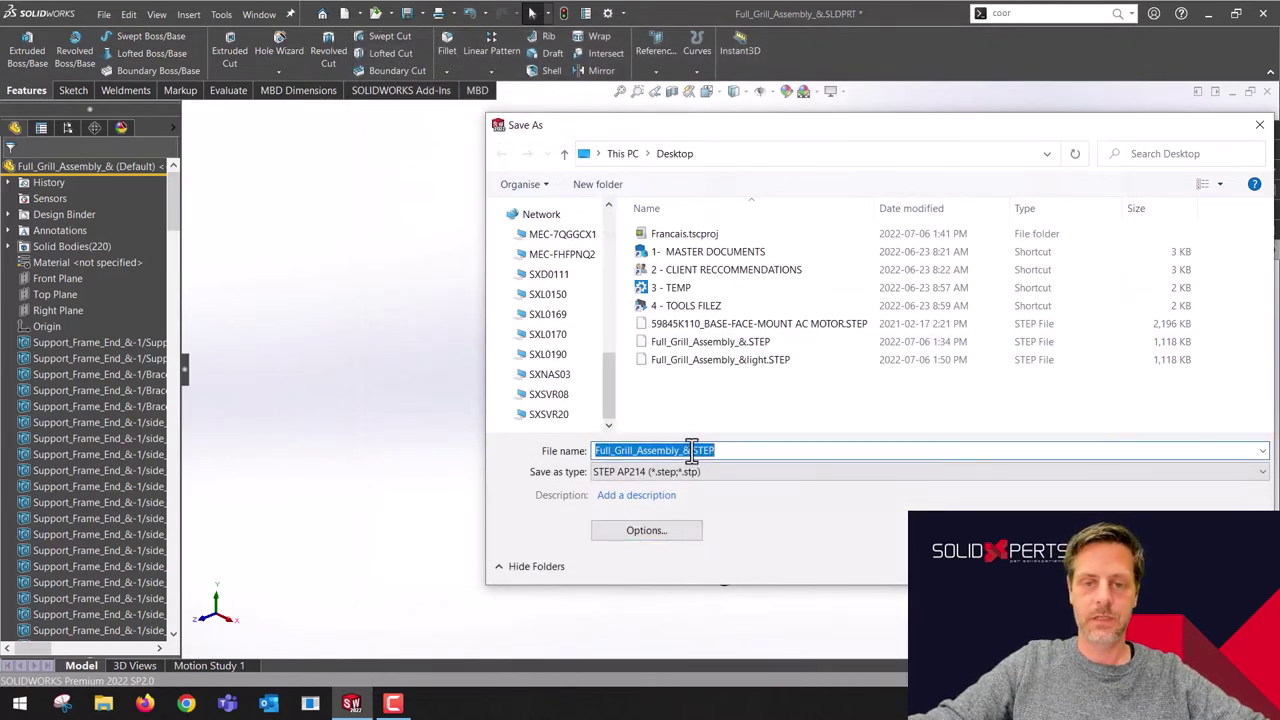
left_click(689, 450)
type("New on")
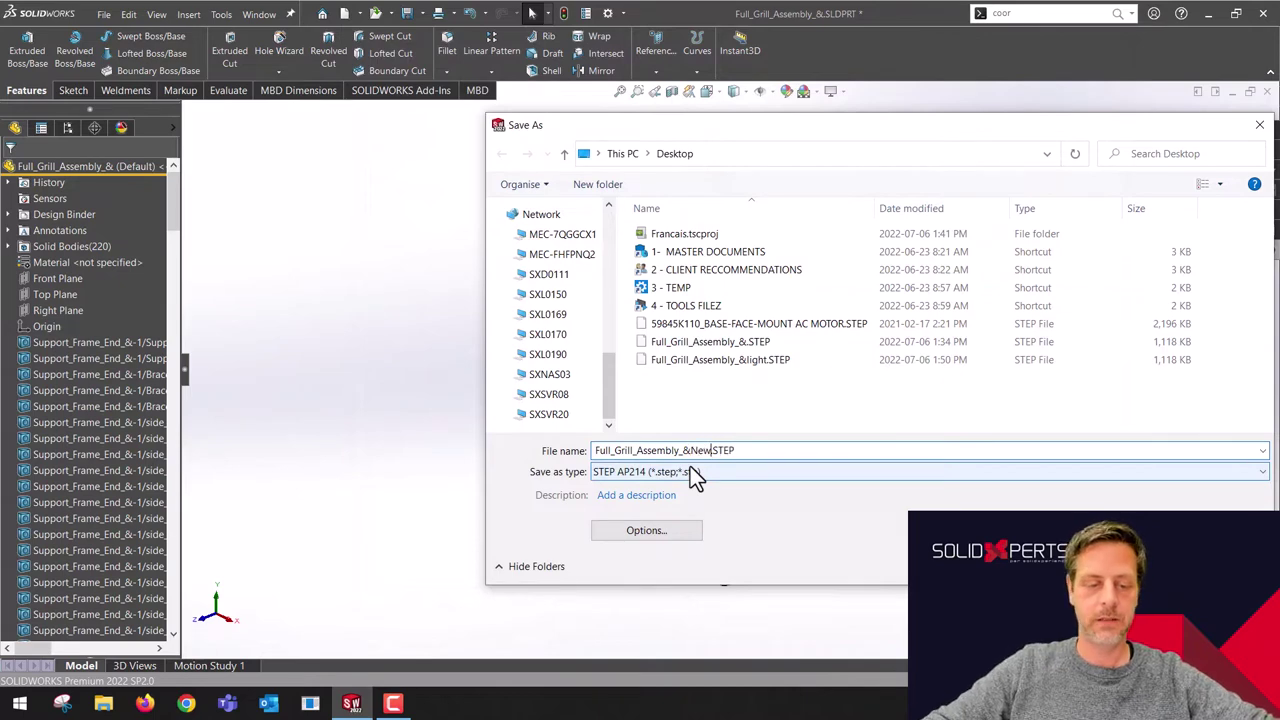
type("igin")
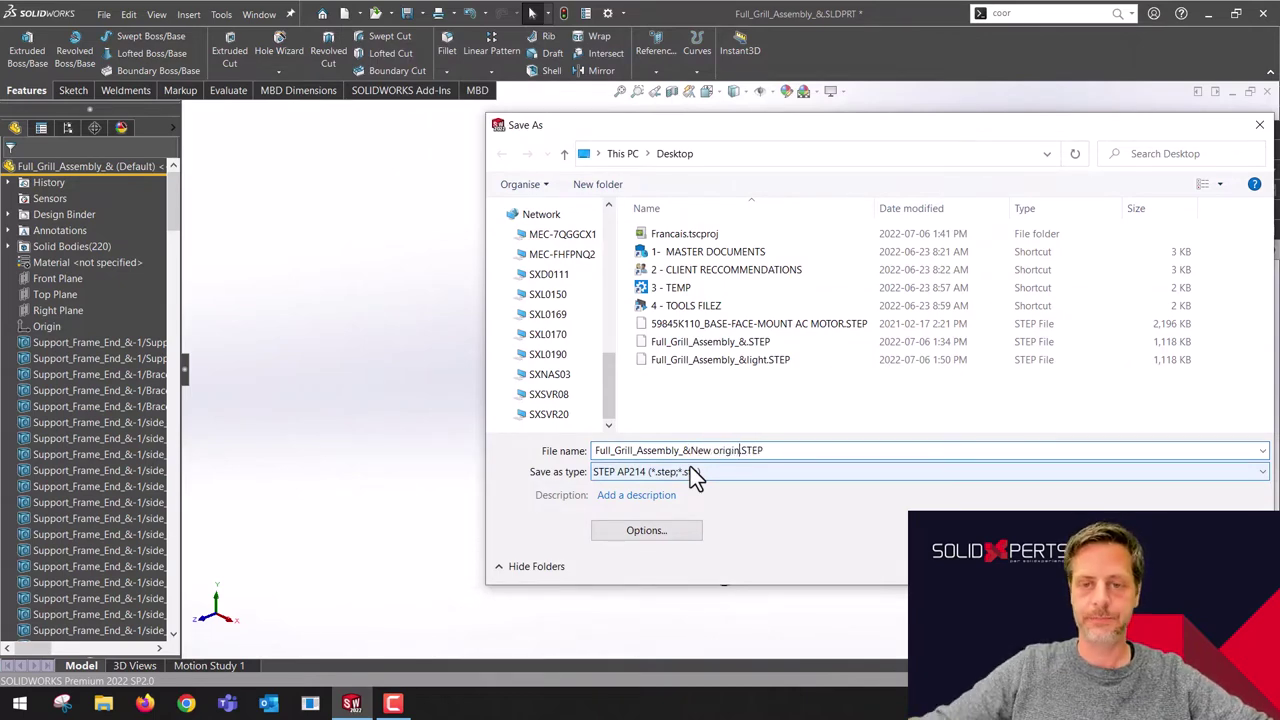
key("Return")
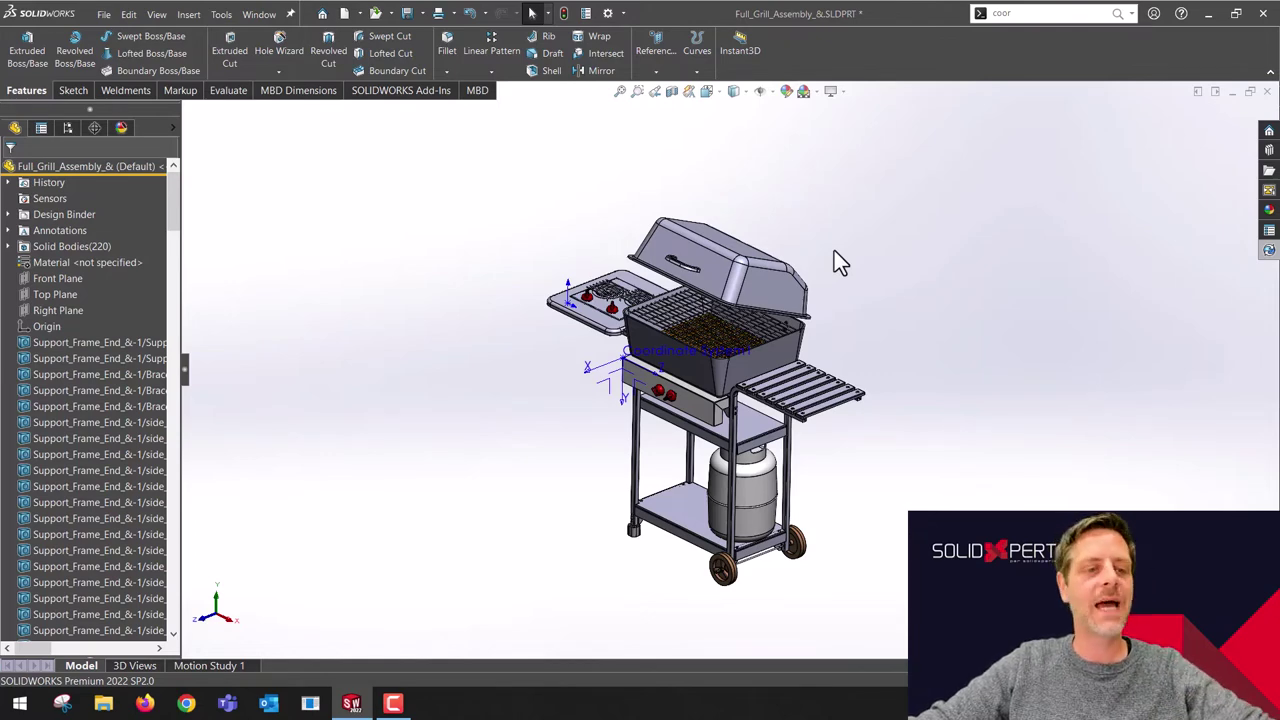
After the STEP export finishes, close the grill part document.
left_click(1267, 91)
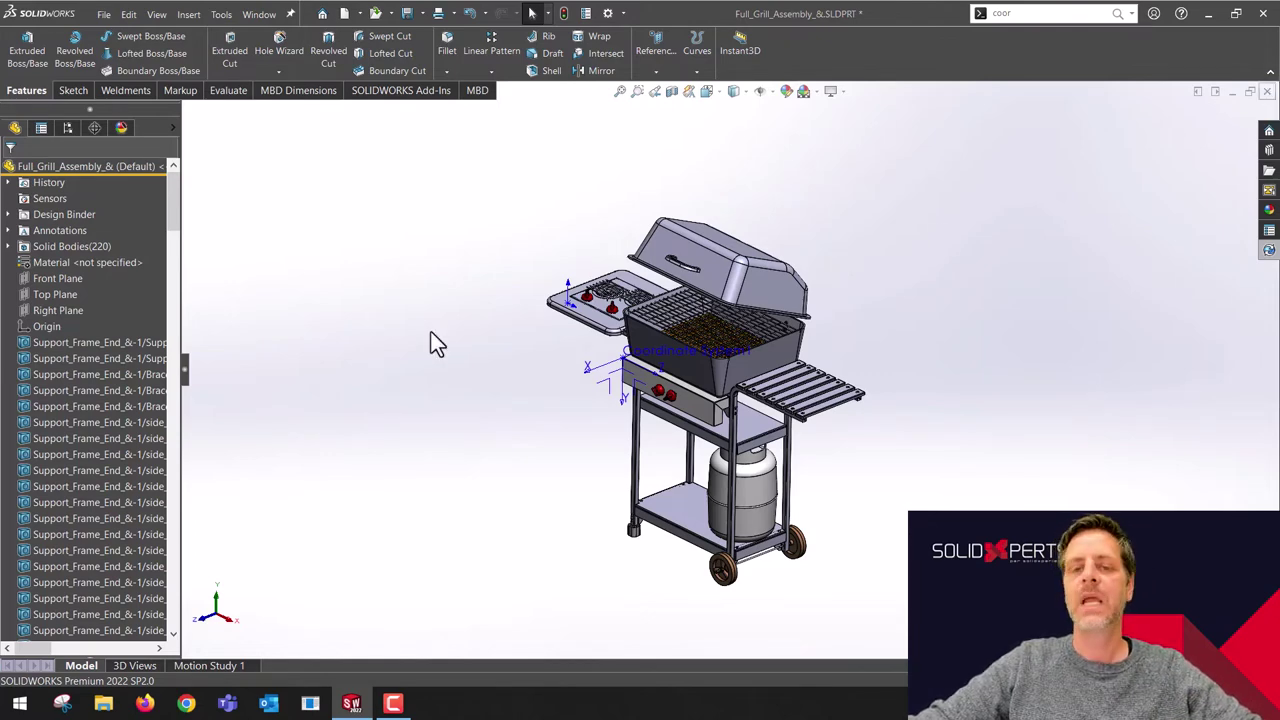
Discard changes to the grill part and open Full_Grill_Assembly_&New origin.STEP.
left_click(579, 376)
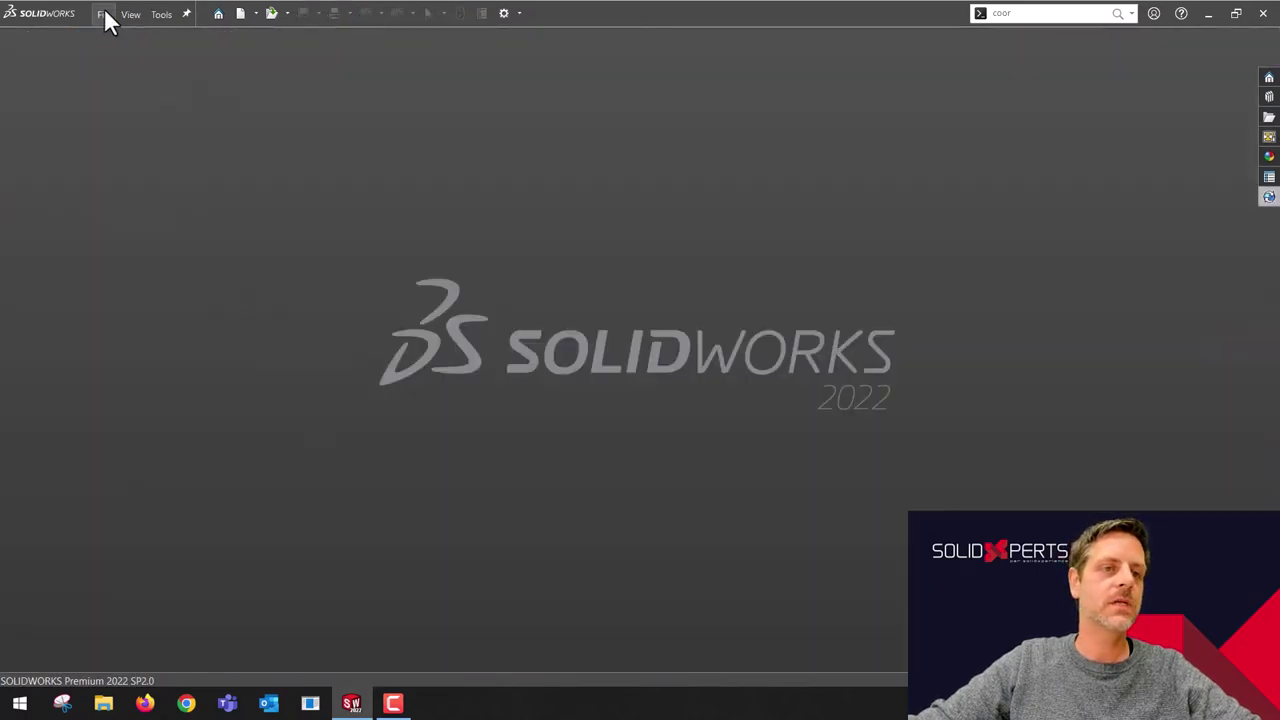
left_click(104, 12)
left_click(132, 52)
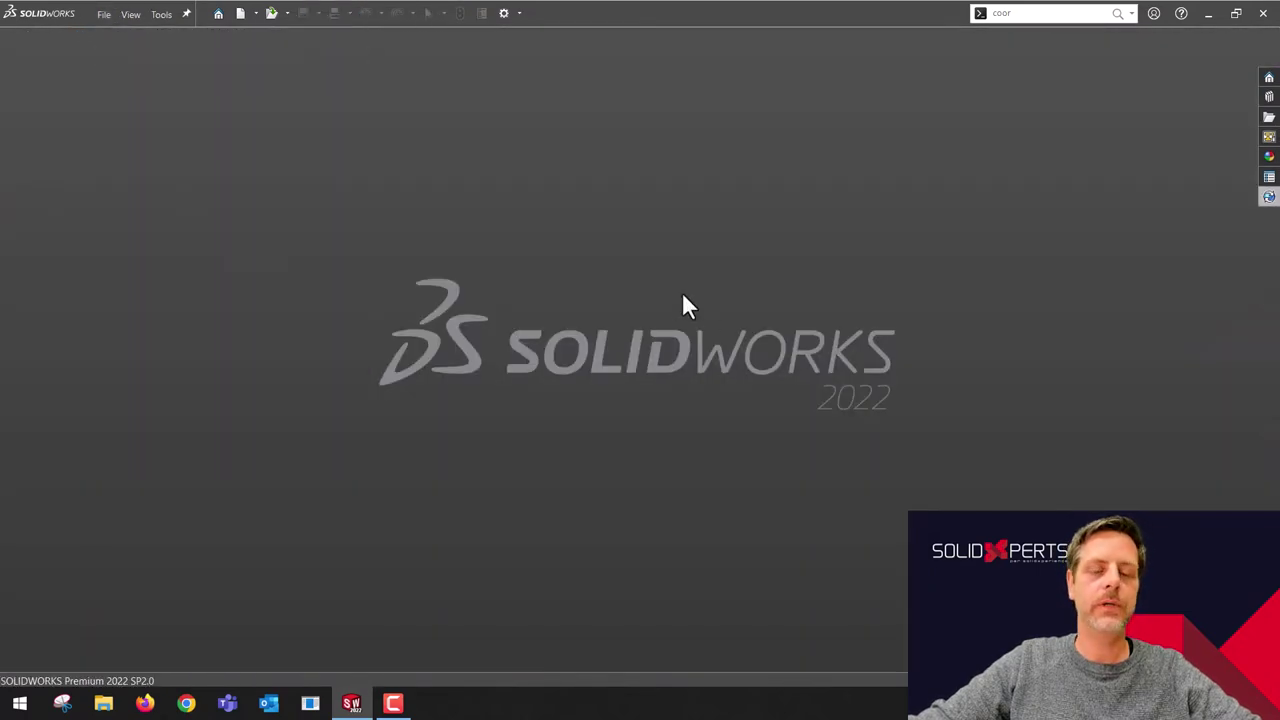
left_click(716, 404)
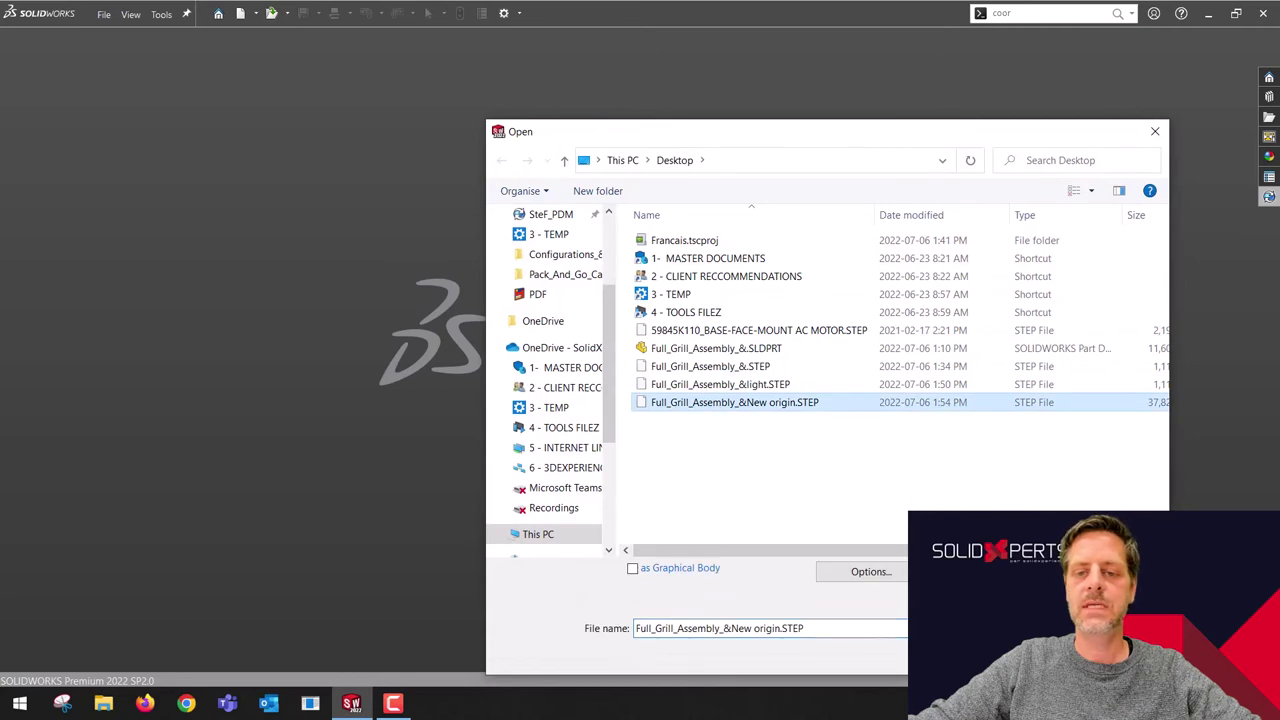
key("Return")
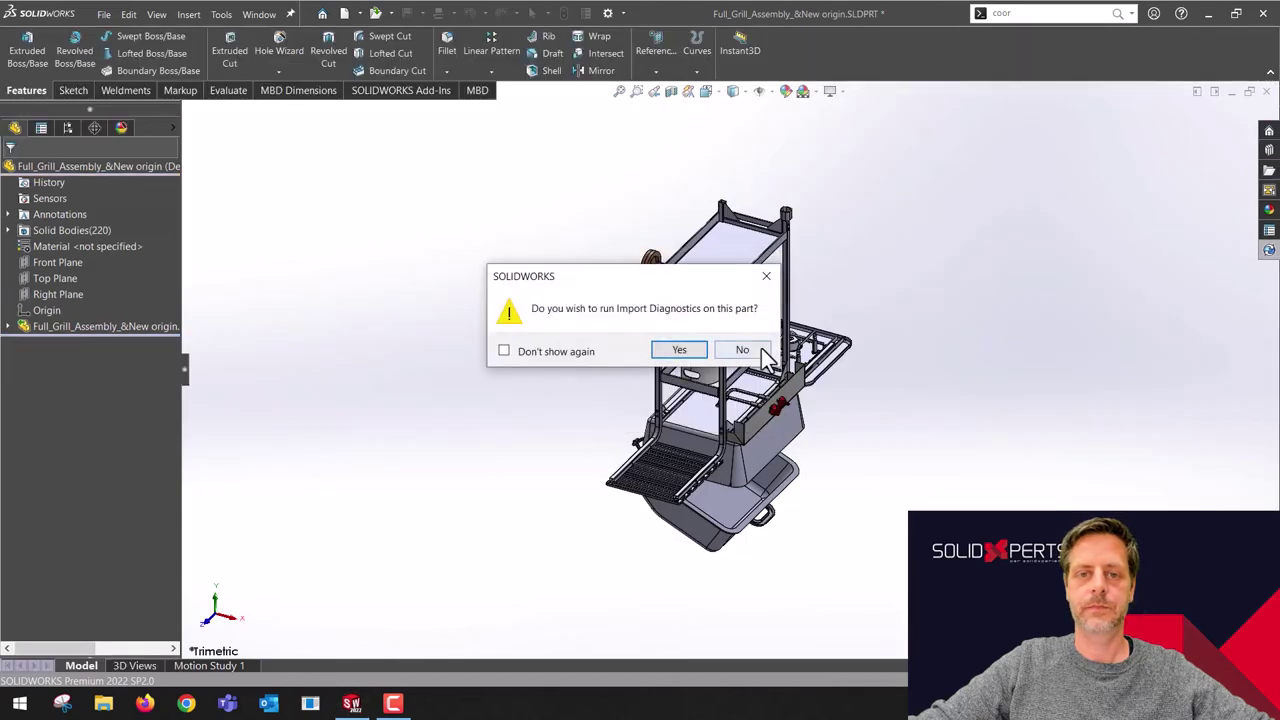
Answer No to running import diagnostics on the imported grill.
left_click(743, 350)
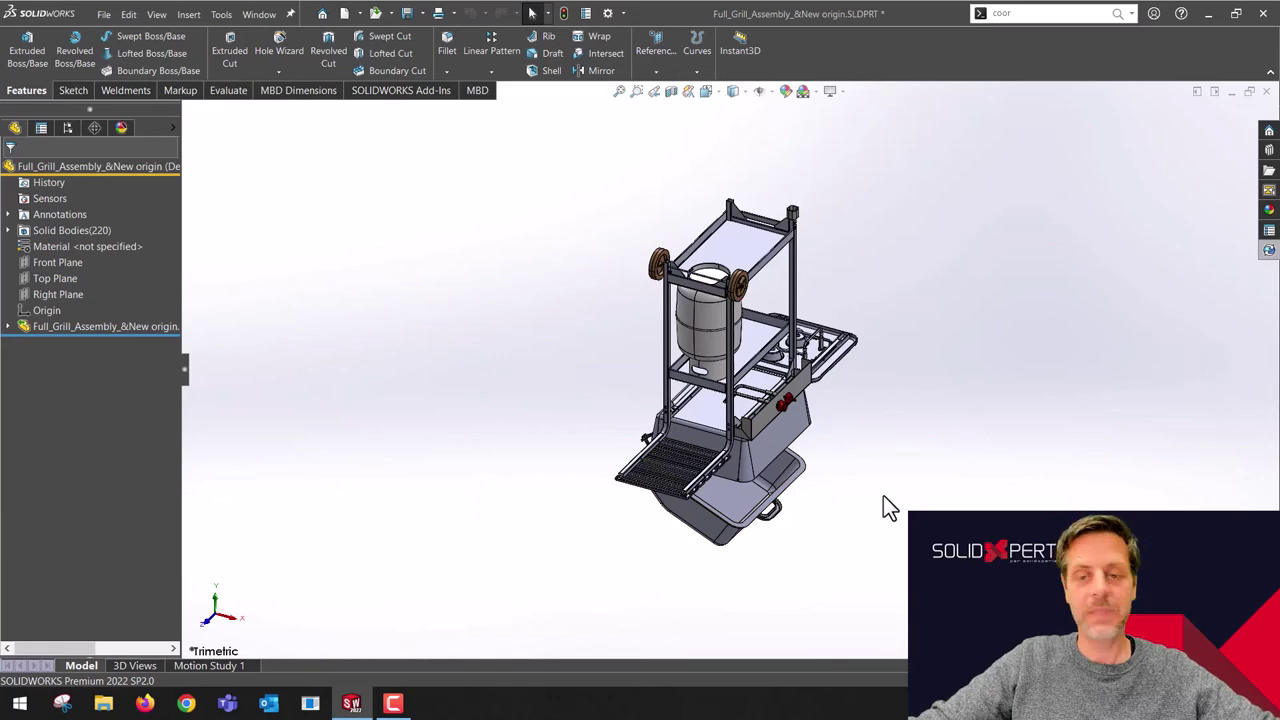
Display the Front, Top and Right planes and orbit the grill upright to check them.
left_click(62, 260)
left_click(52, 279, "ctrl")
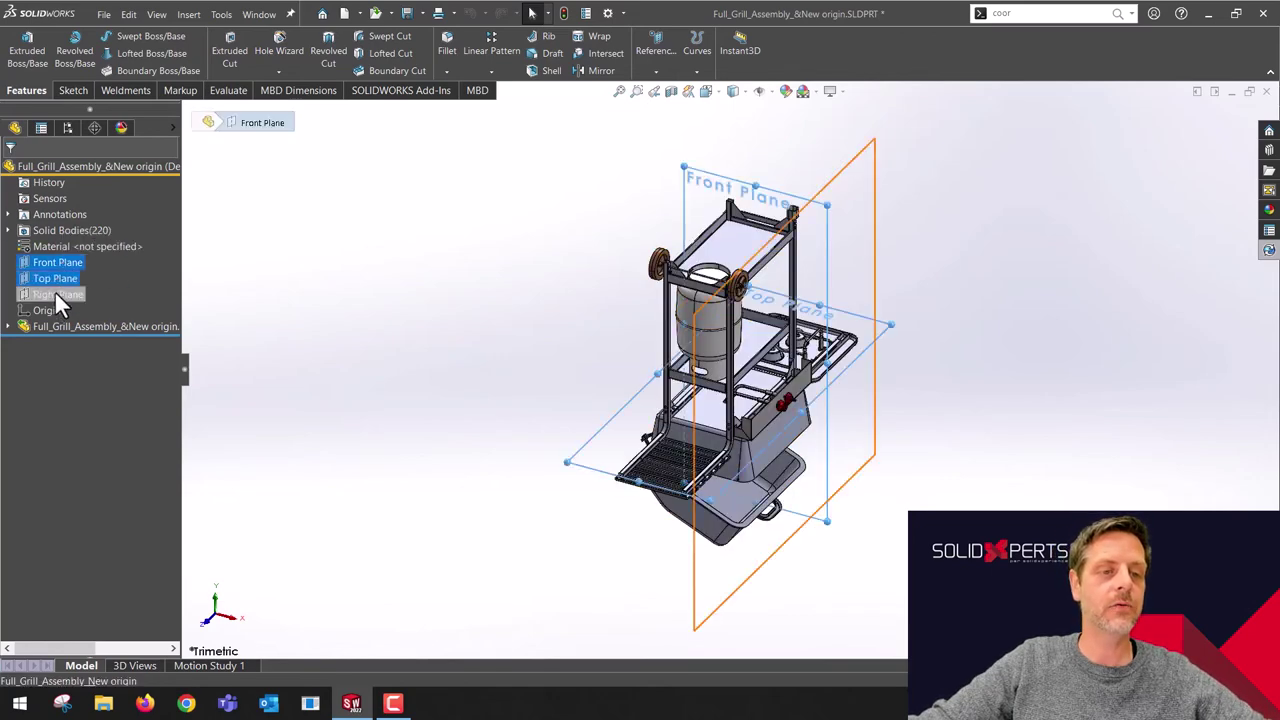
left_click(56, 292, "ctrl")
middle_click_drag(954, 290, 950, 165)
middle_click_drag(864, 529, 1086, 537)
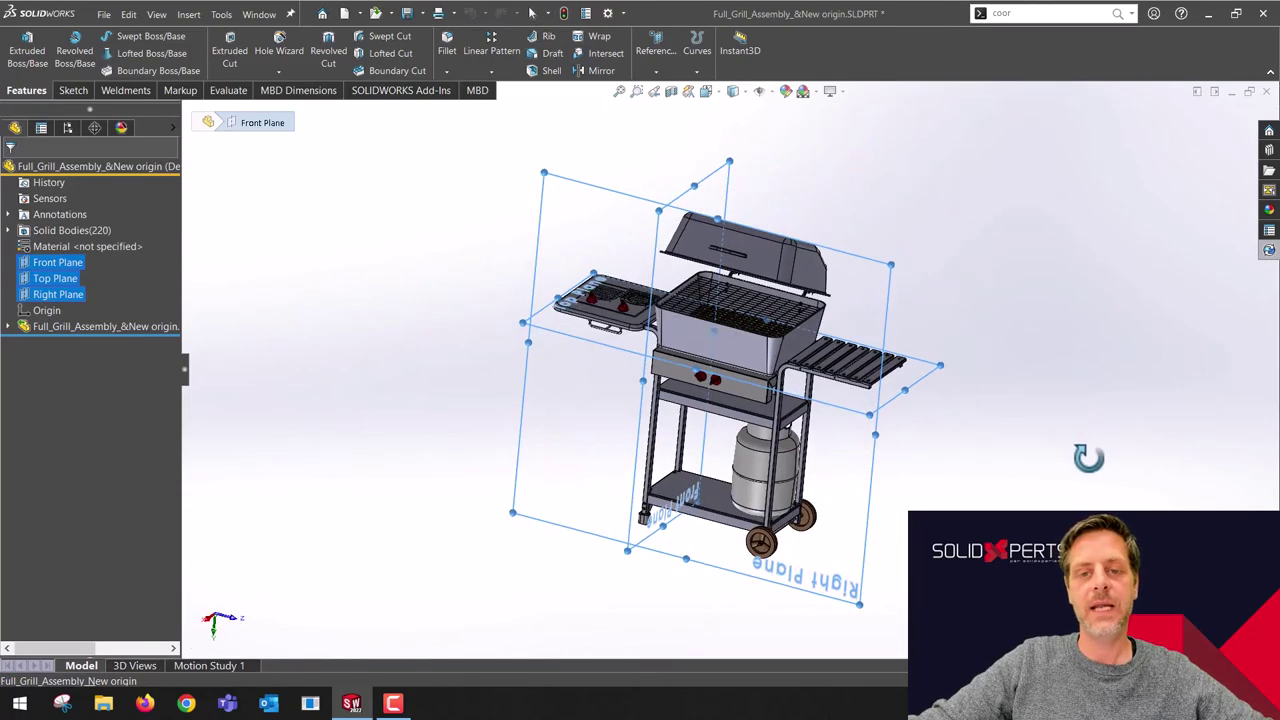
scroll(670, 372, "down", 5)
scroll(672, 378, "down", 3)
middle_click_drag(663, 363, 655, 400)
scroll(665, 385, "up", 5)
scroll(671, 363, "up", 3)
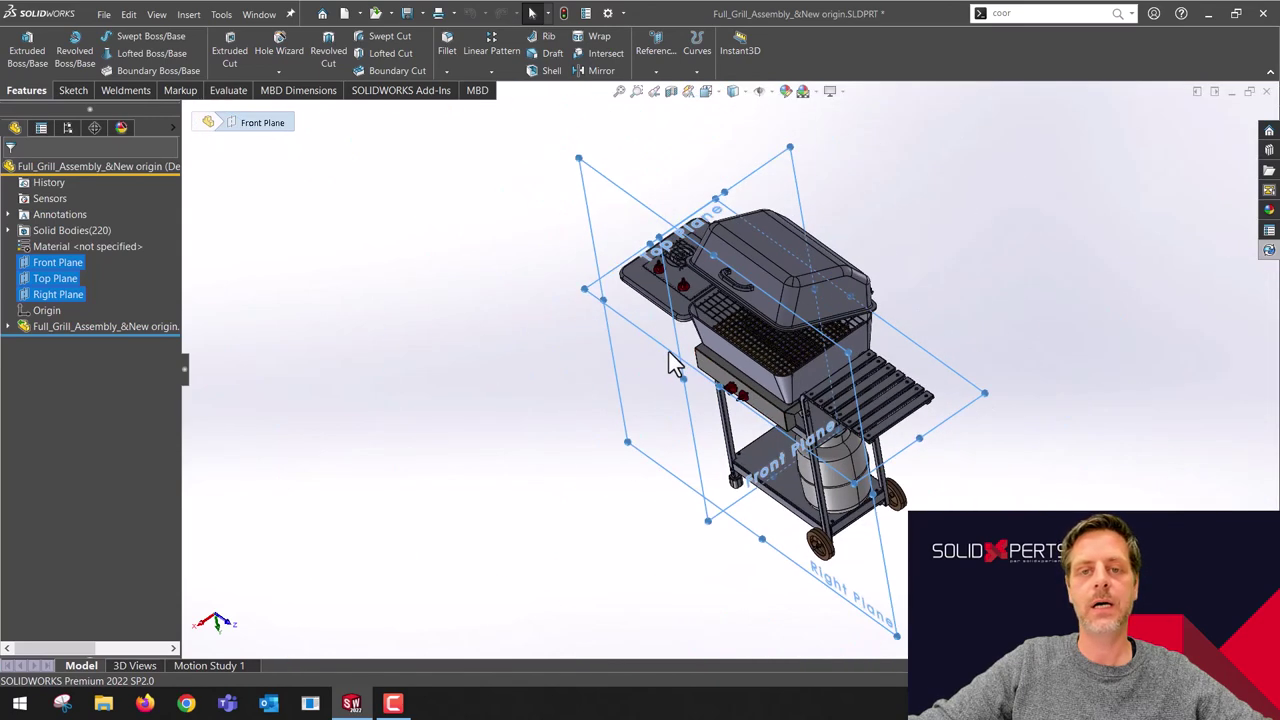
Show the origin and zoom to confirm it sits at the control panel's front-left corner.
left_click(39, 309)
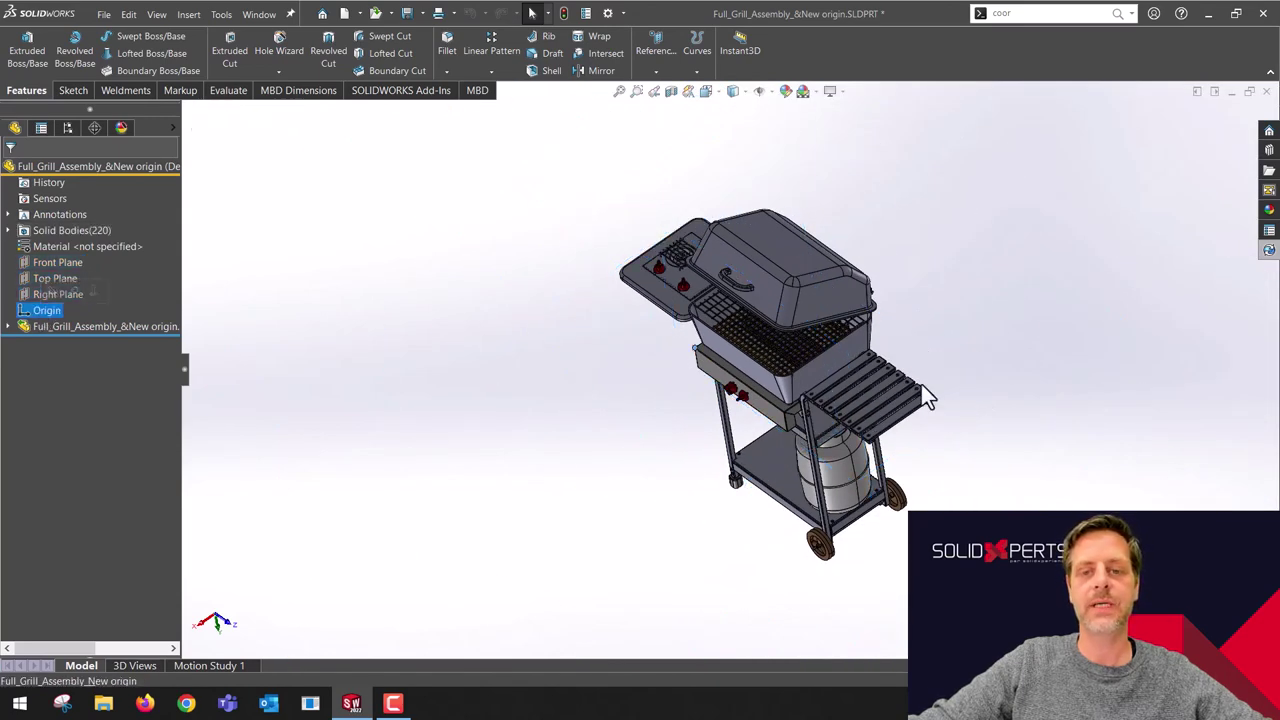
scroll(700, 362, "down", 8)
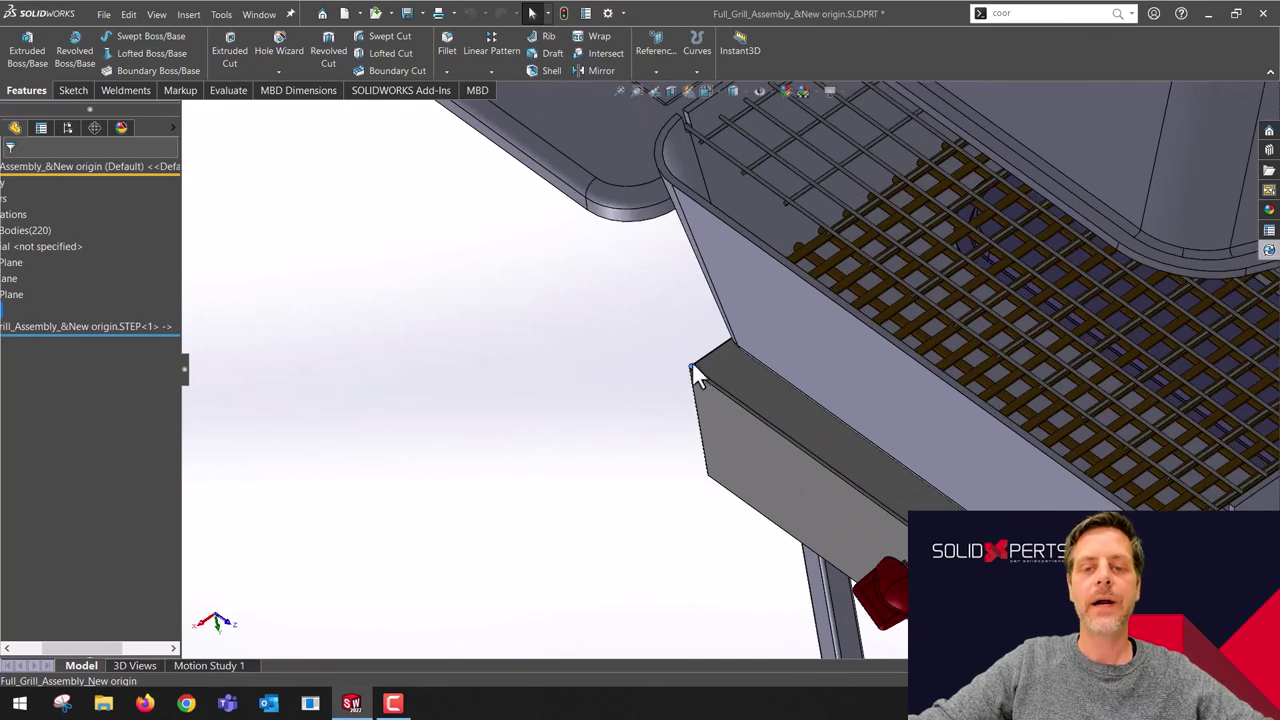
scroll(700, 360, "up", 8)
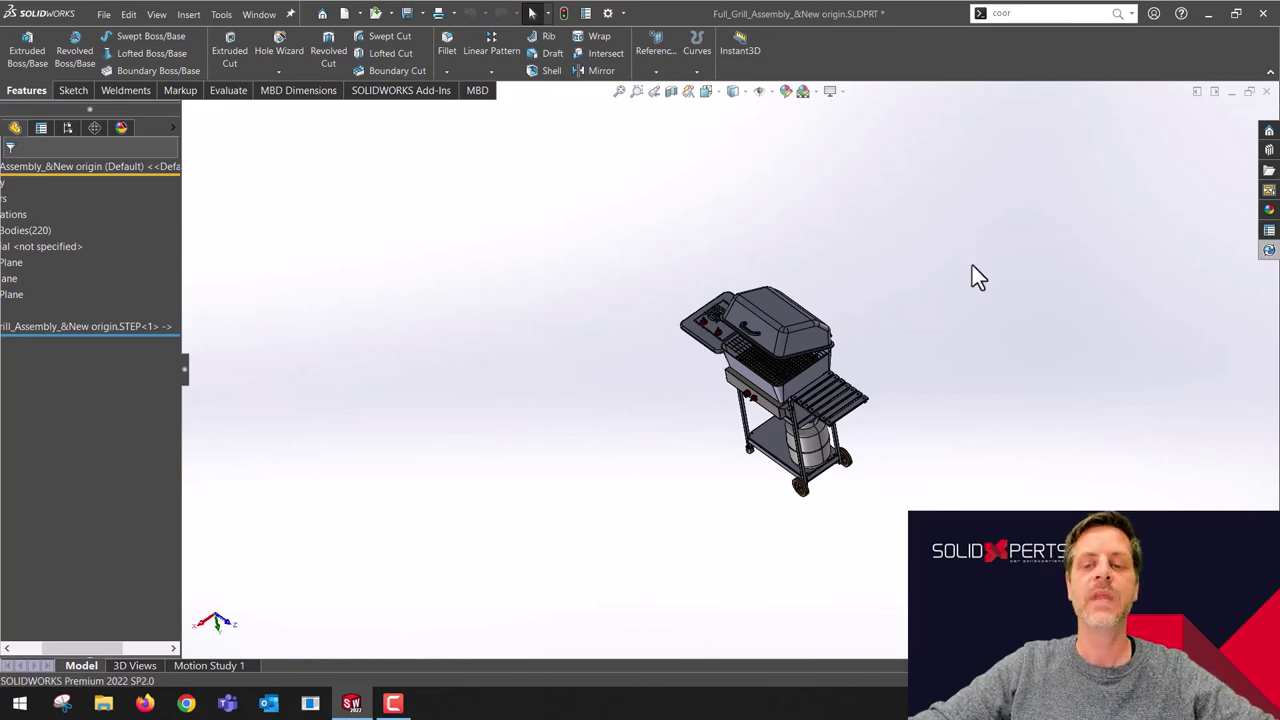
scroll(775, 358, "up", 2)
scroll(770, 395, "down", 5)
scroll(580, 400, "up", 2)
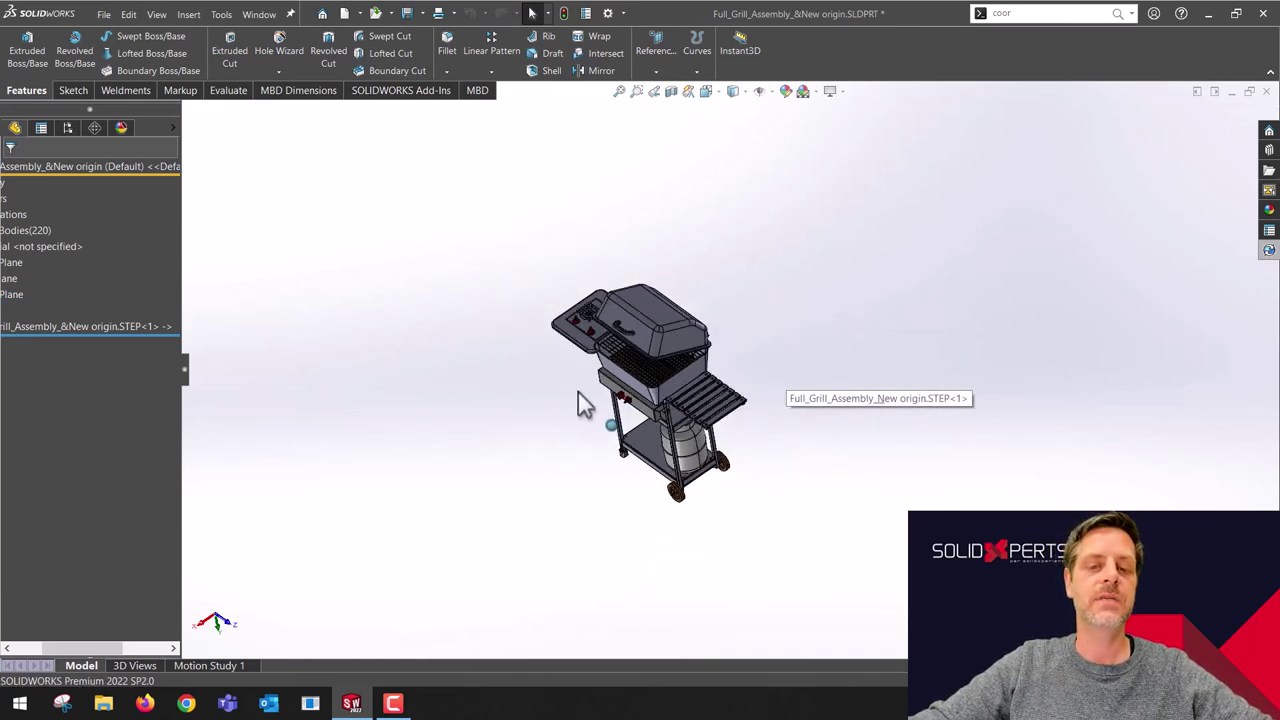
scroll(640, 395, "down", 4)
scroll(670, 385, "up", 2)
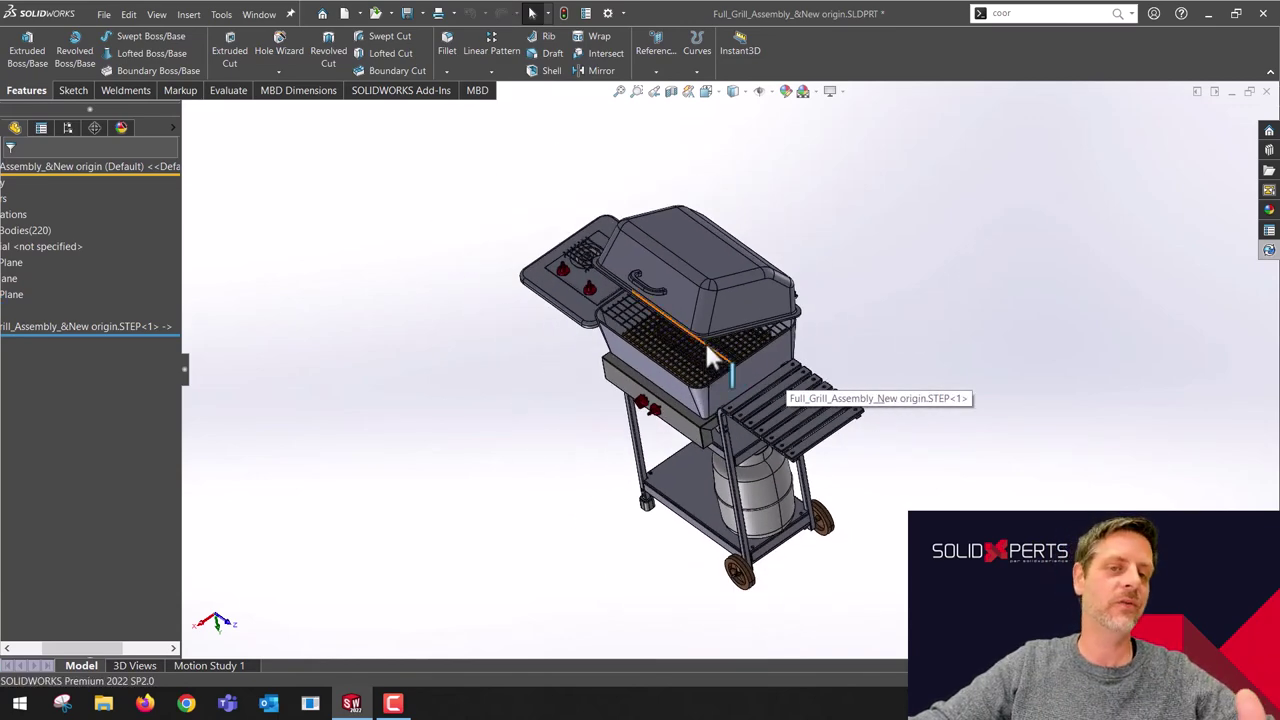